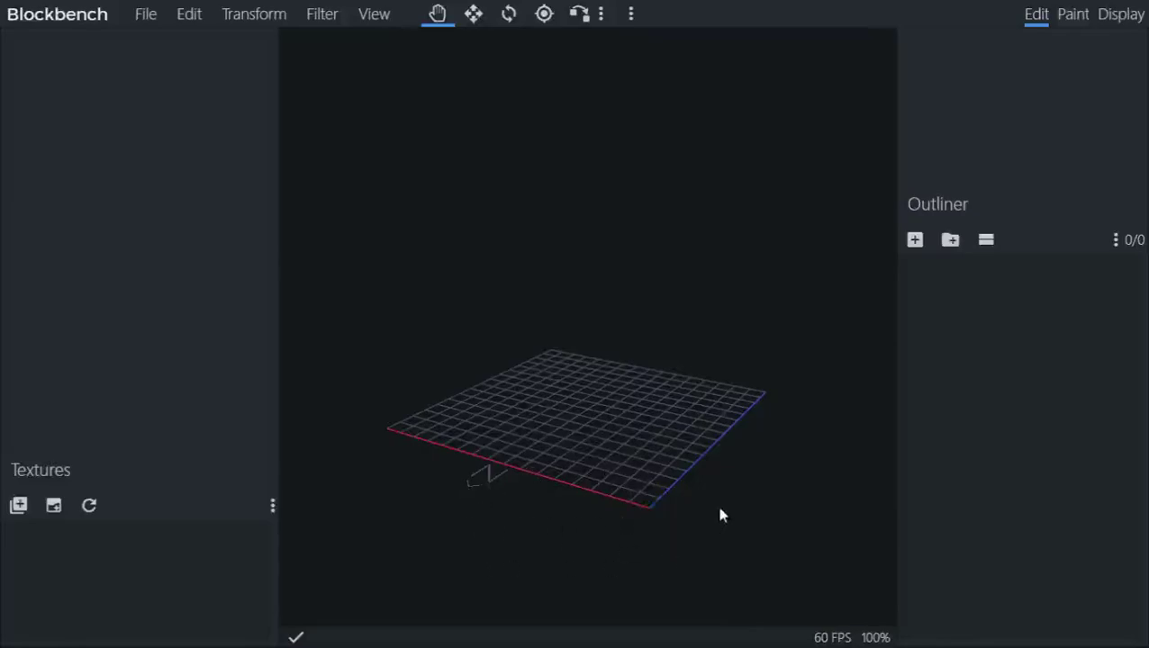
Step: Orbit the empty grid back to a top-down view and bring up the File menu
{"action": "left_click_drag", "start_coordinate": [720, 515], "coordinate": [701, 464]}
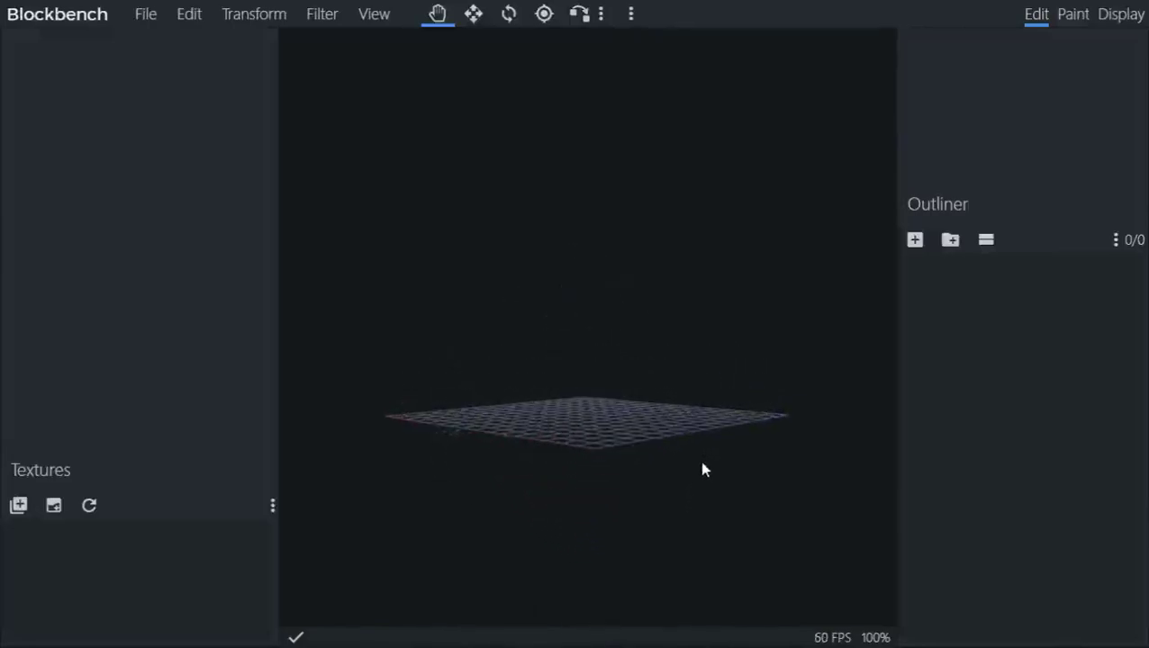
{"action": "left_click_drag", "start_coordinate": [475, 420], "coordinate": [505, 459]}
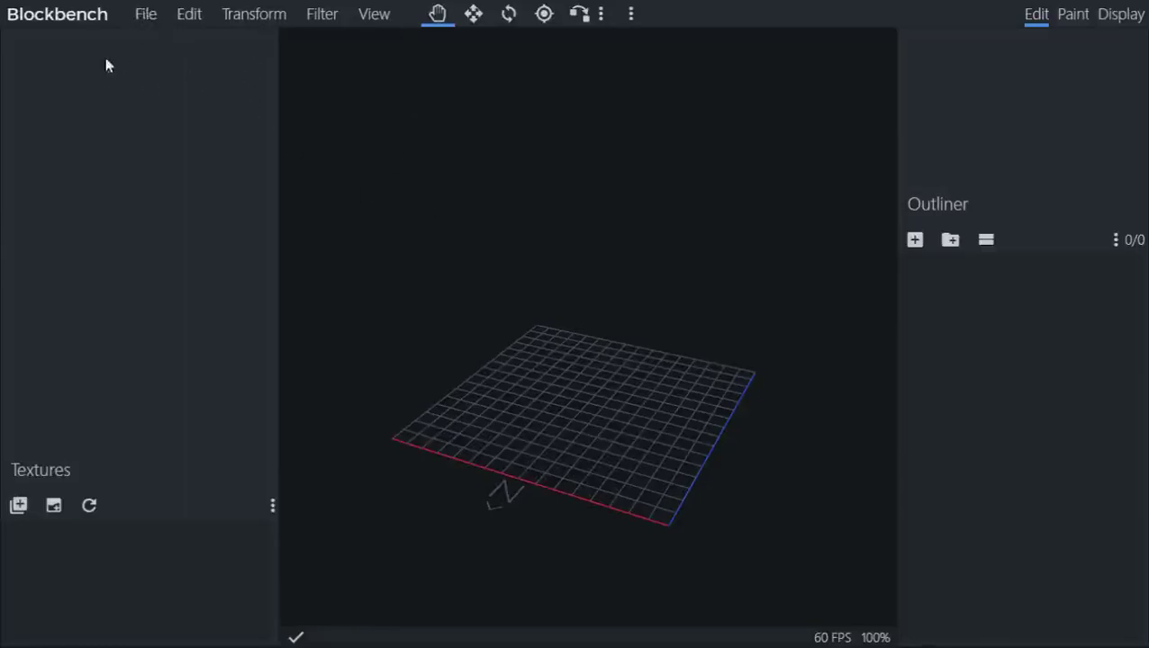
{"action": "left_click", "coordinate": [145, 16]}
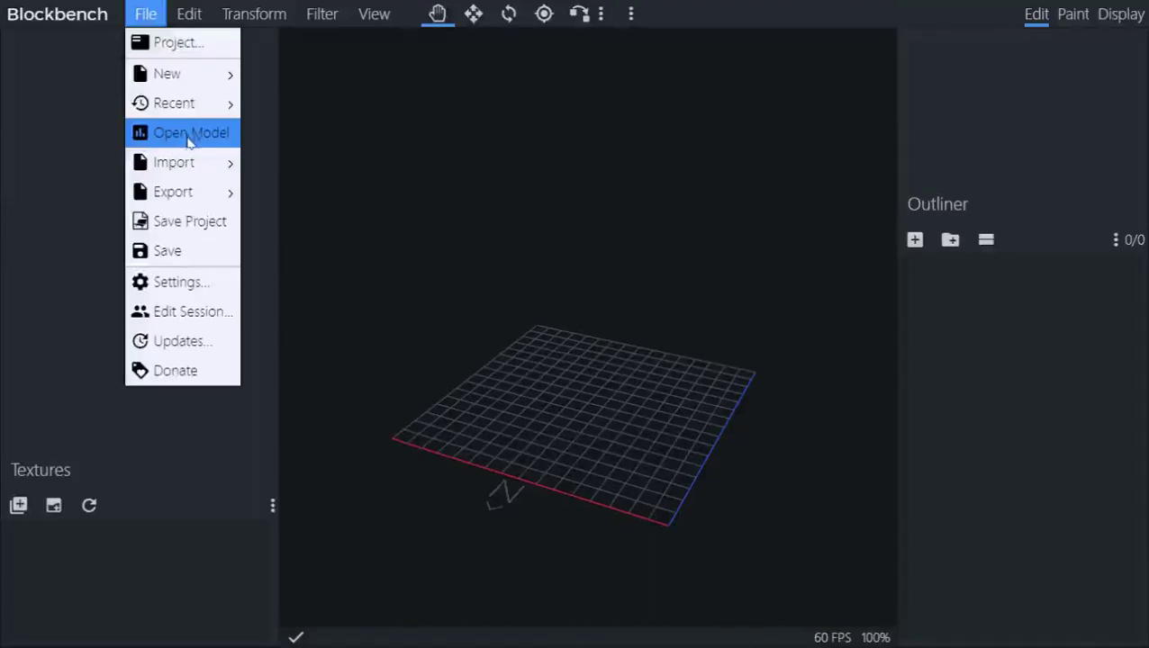
Step: Open the recent mobs file and load Humanoid (geometry.humanoid) from the entity model list
{"action": "mouse_move", "coordinate": [222, 110]}
{"action": "left_click", "coordinate": [314, 162]}
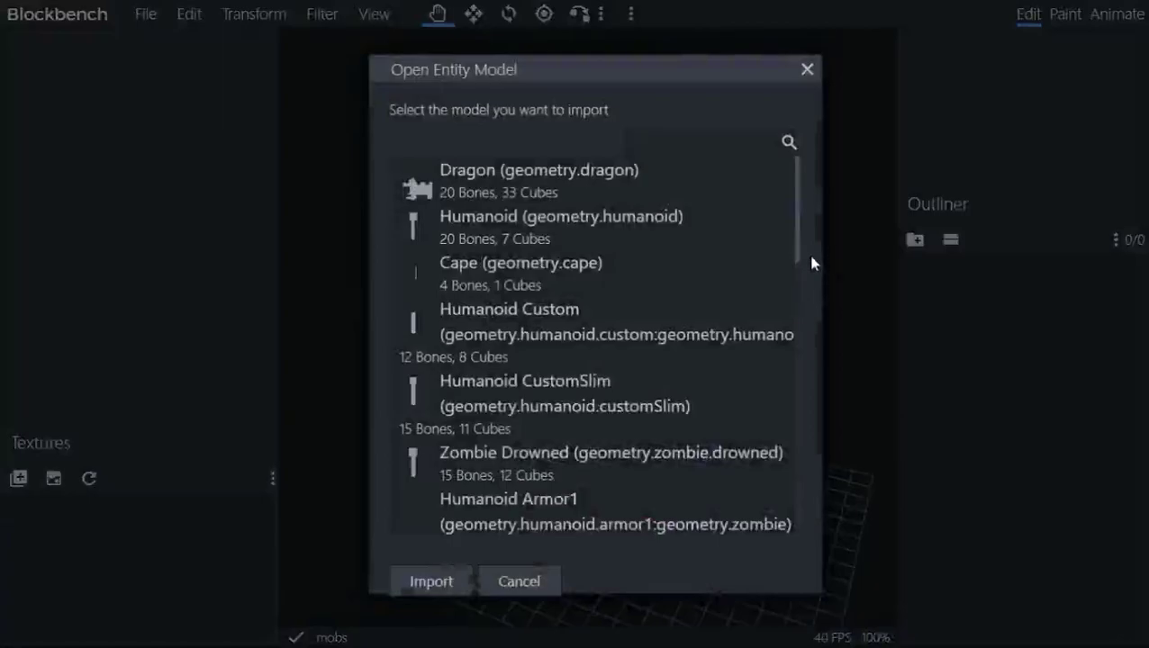
{"action": "mouse_move", "coordinate": [797, 225]}
{"action": "left_mouse_down"}
{"action": "mouse_move", "coordinate": [799, 504]}
{"action": "mouse_move", "coordinate": [785, 210]}
{"action": "left_mouse_up"}
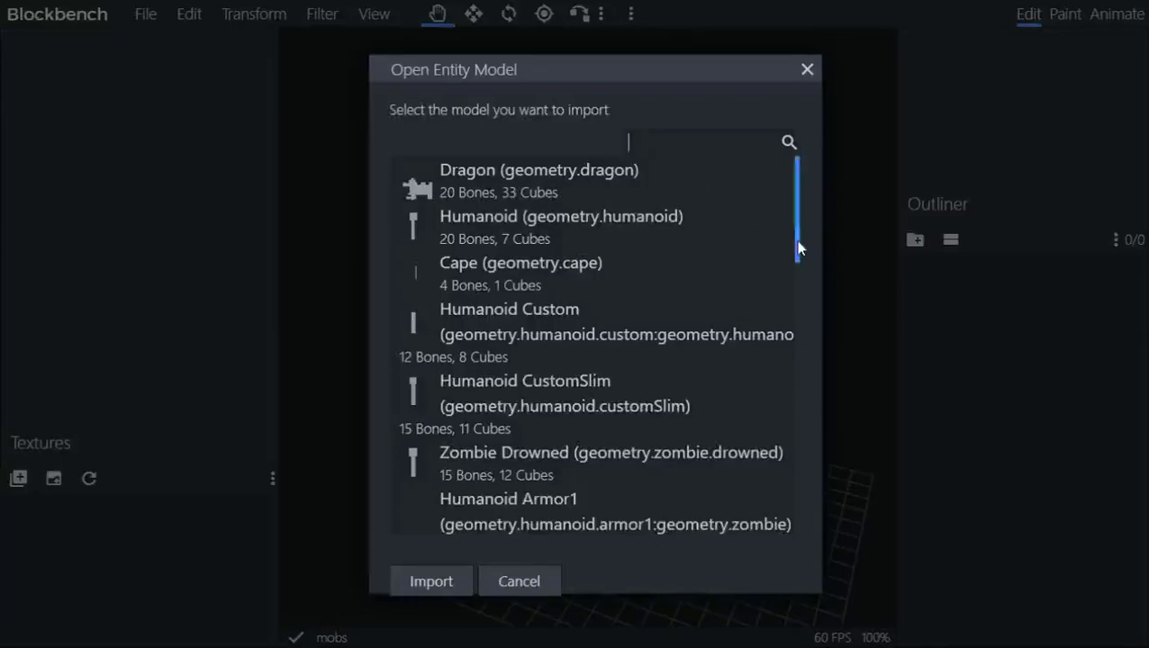
{"action": "left_click_drag", "start_coordinate": [798, 249], "coordinate": [725, 300]}
{"action": "double_click", "coordinate": [783, 220]}
Step: Select the hat, arm and body cubes, then collapse the hat, rightArm, leftArm and body groups
{"action": "left_click", "coordinate": [558, 187]}
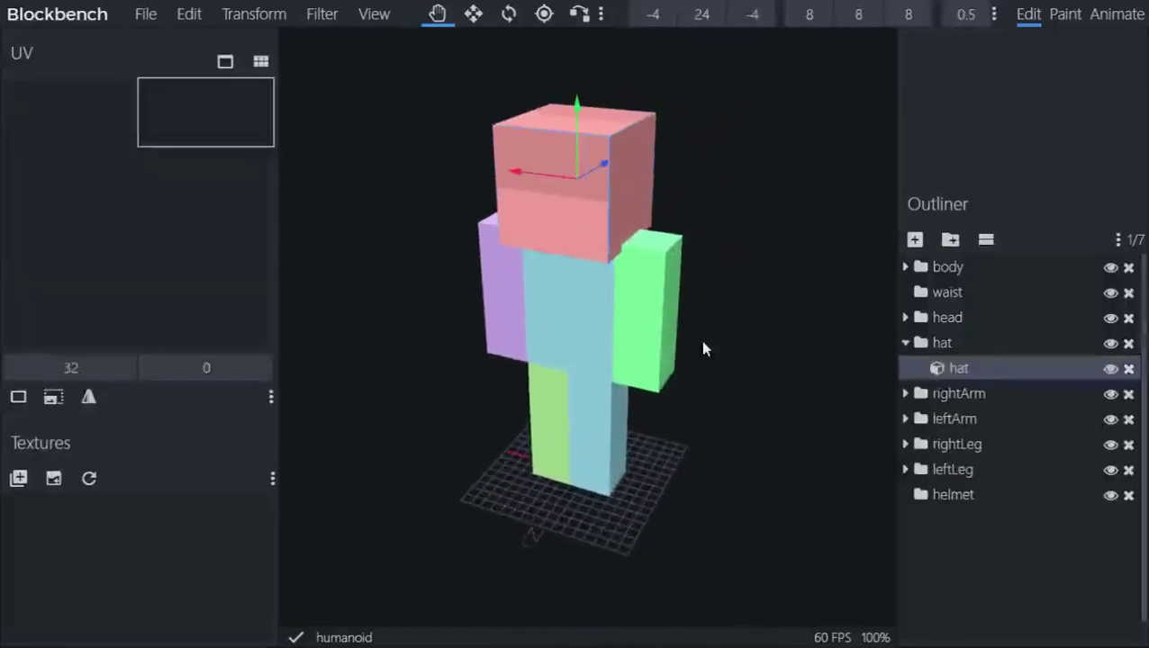
{"action": "left_click", "coordinate": [636, 306]}
{"action": "left_click", "coordinate": [567, 303]}
{"action": "left_click", "coordinate": [493, 301]}
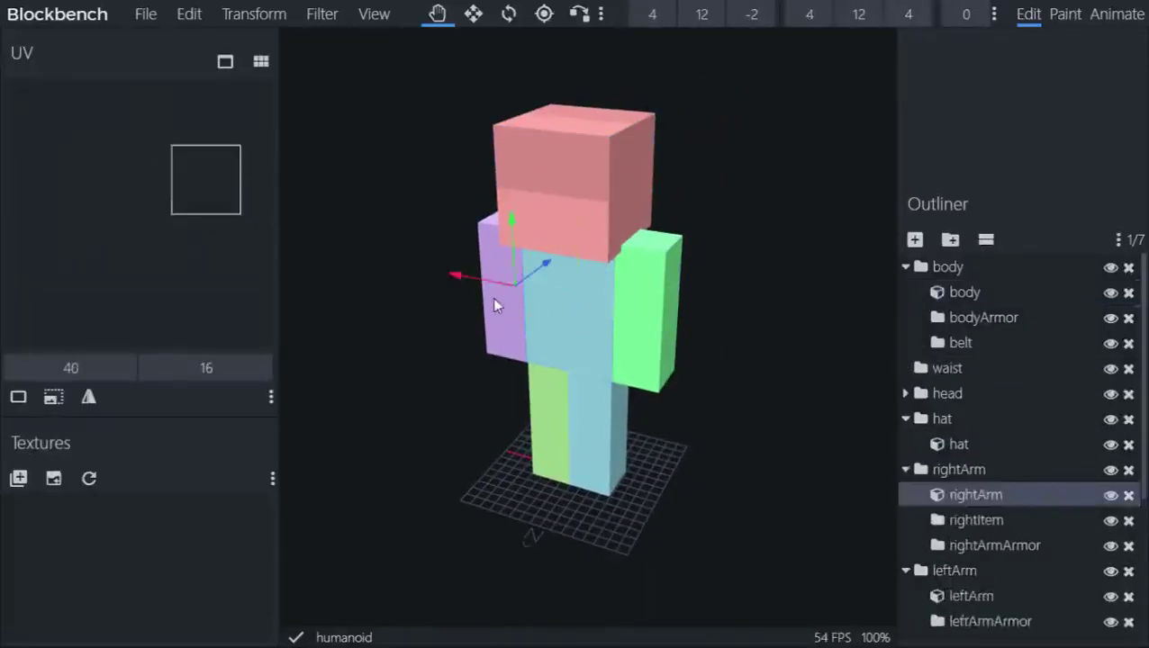
{"action": "left_click", "coordinate": [905, 419]}
{"action": "left_click", "coordinate": [905, 444]}
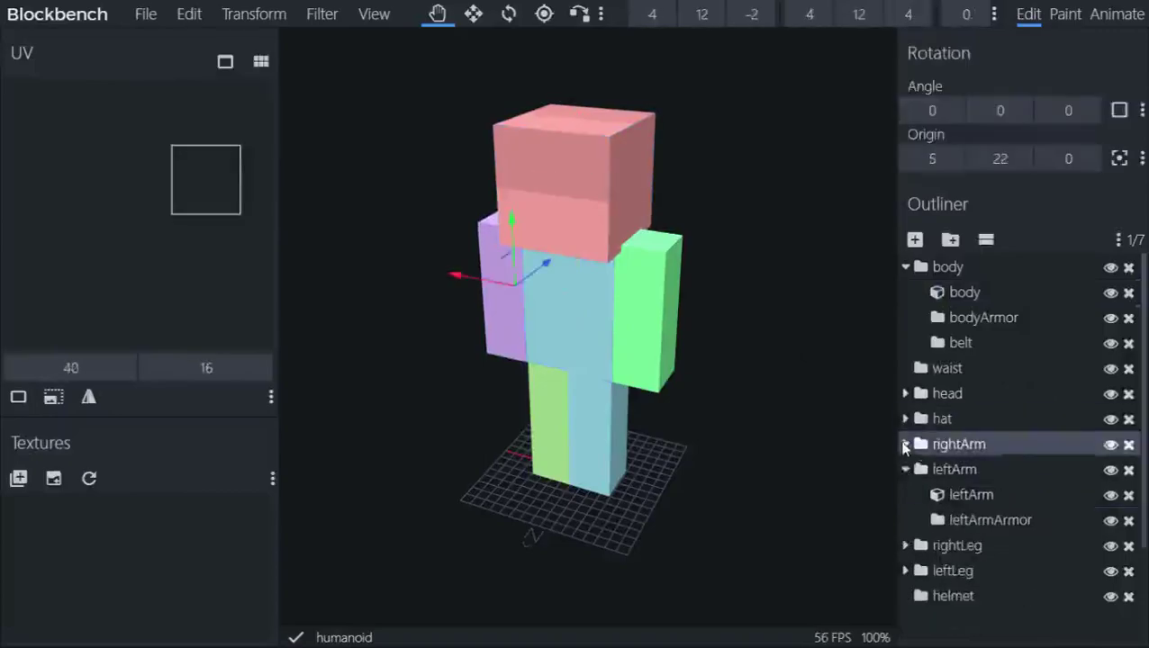
{"action": "left_click", "coordinate": [905, 469]}
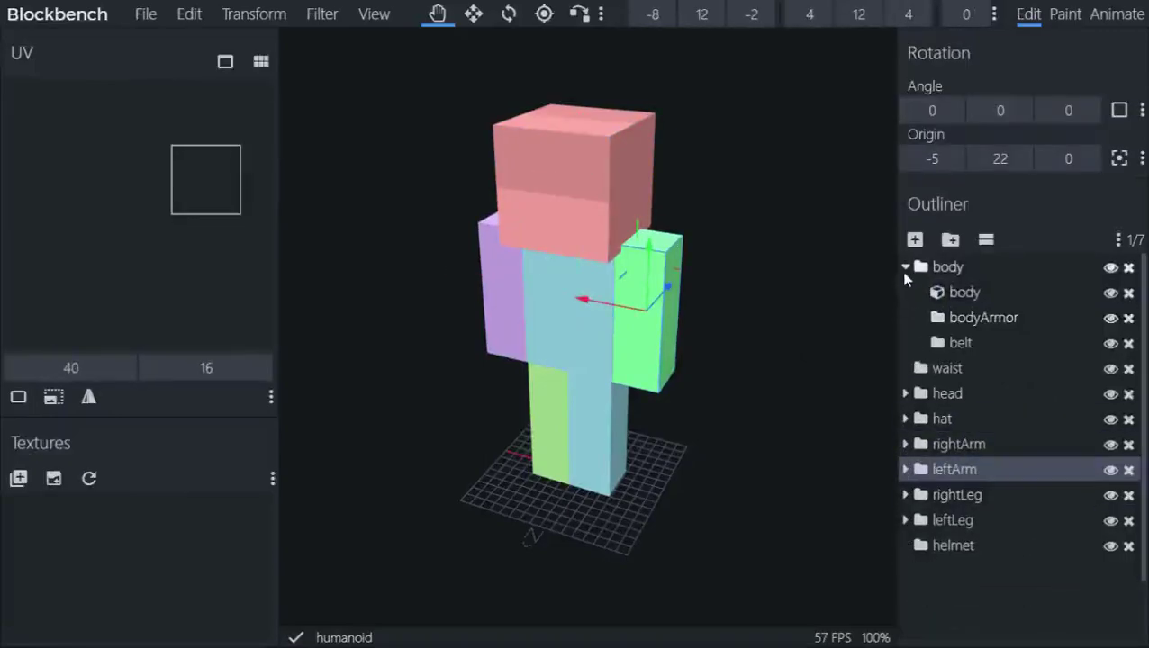
{"action": "left_click", "coordinate": [905, 267]}
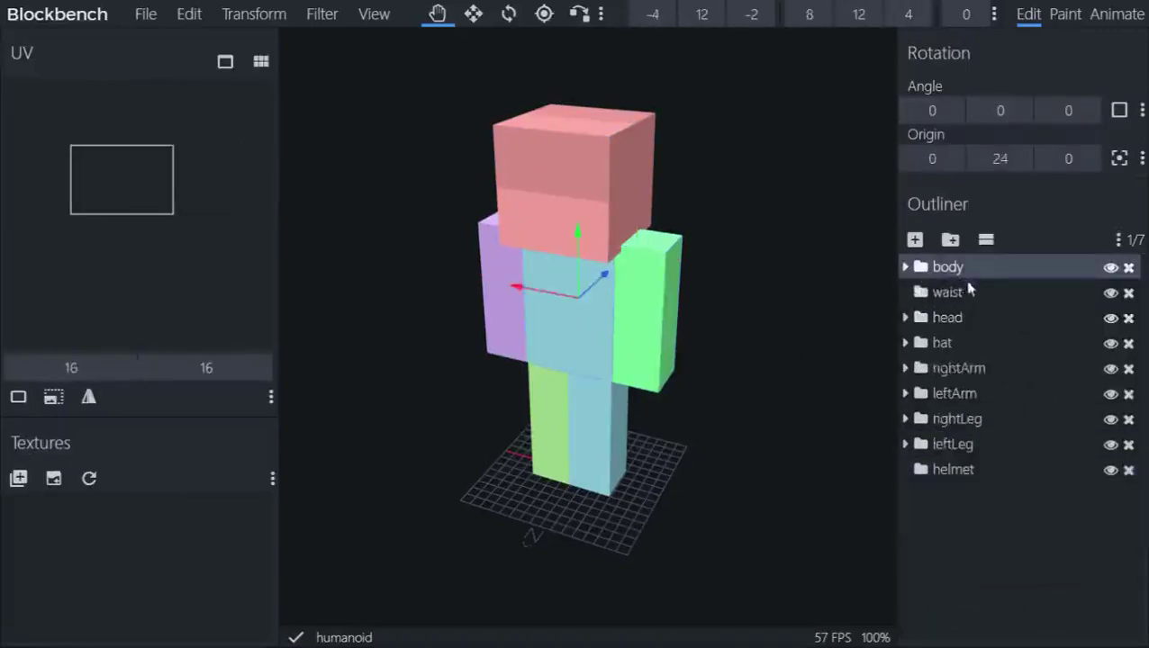
Step: Expand the body group, select its body cube and view it from the front
{"action": "left_click", "coordinate": [905, 266]}
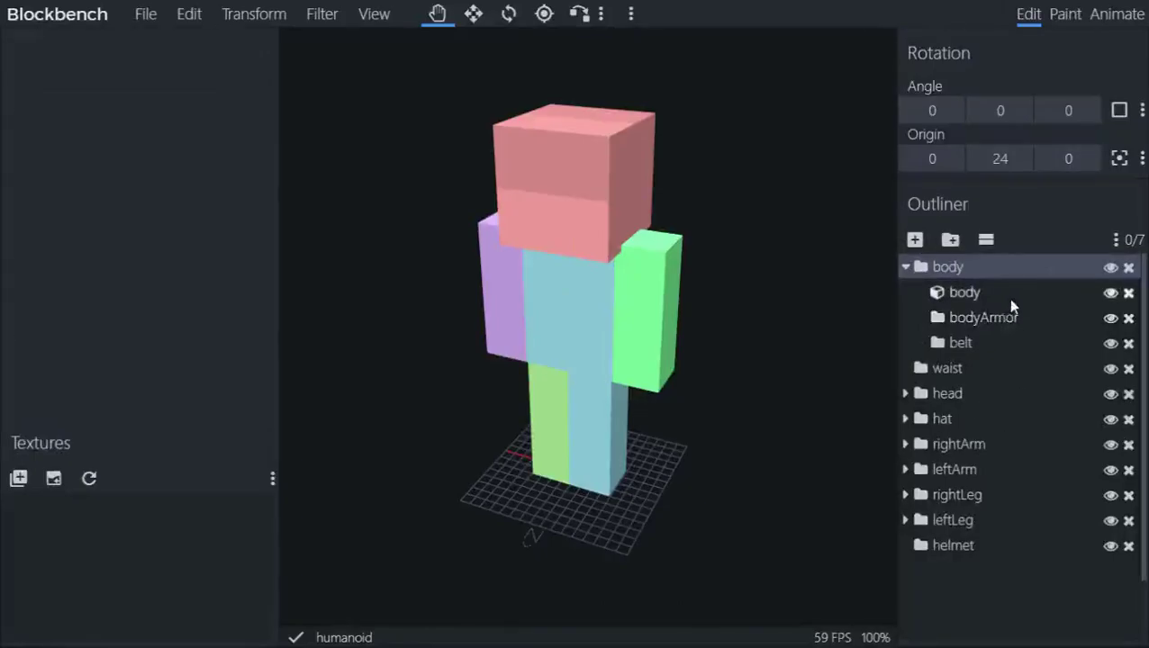
{"action": "left_click", "coordinate": [1006, 296]}
{"action": "scroll", "coordinate": [684, 335], "scroll_direction": "up", "scroll_amount": 1}
{"action": "scroll", "coordinate": [499, 397], "scroll_direction": "up", "scroll_amount": 3}
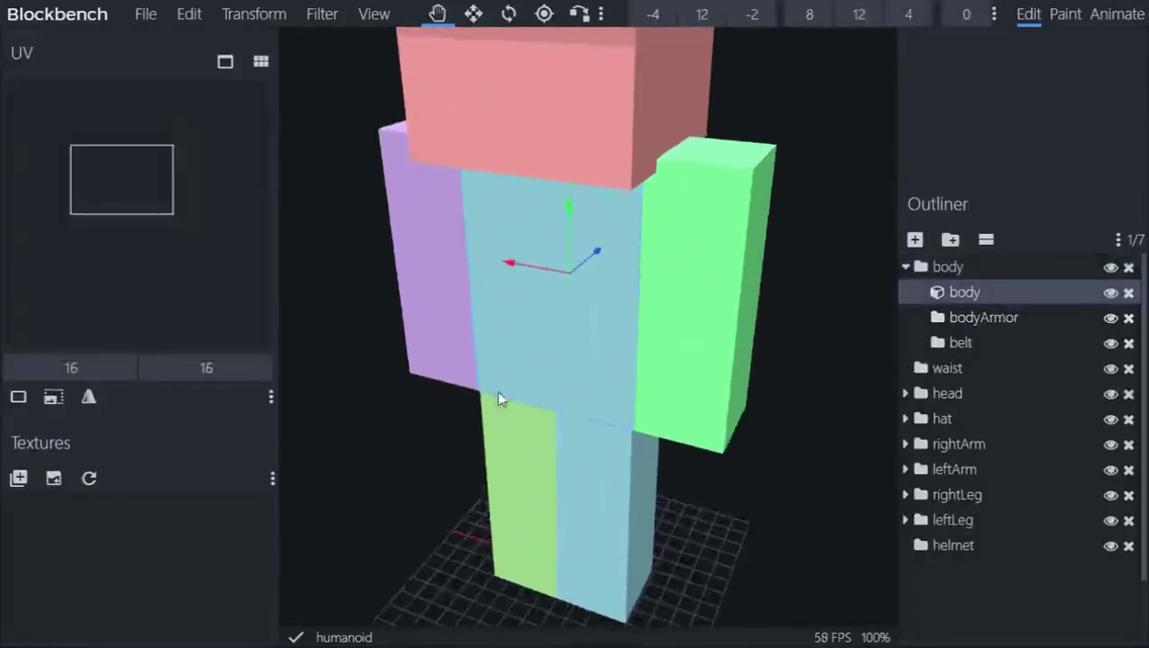
{"action": "left_click_drag", "start_coordinate": [499, 397], "coordinate": [788, 421]}
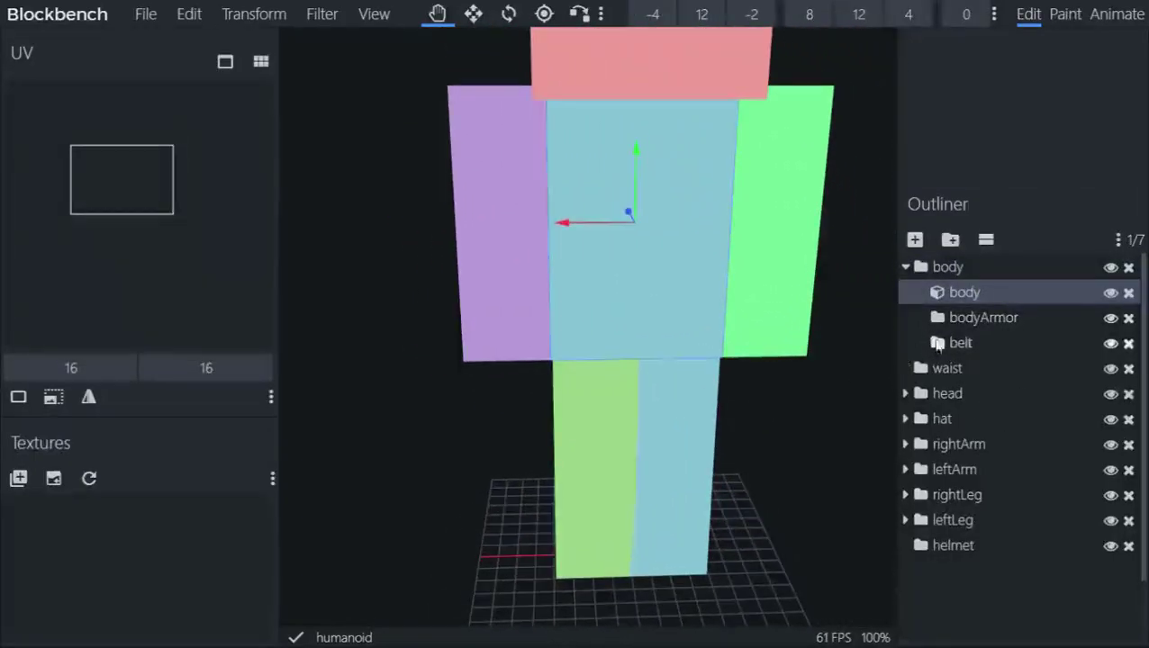
Step: Inspect the bodyArmor, belt and waist groups, then recentre the model in the view
{"action": "left_click", "coordinate": [983, 324]}
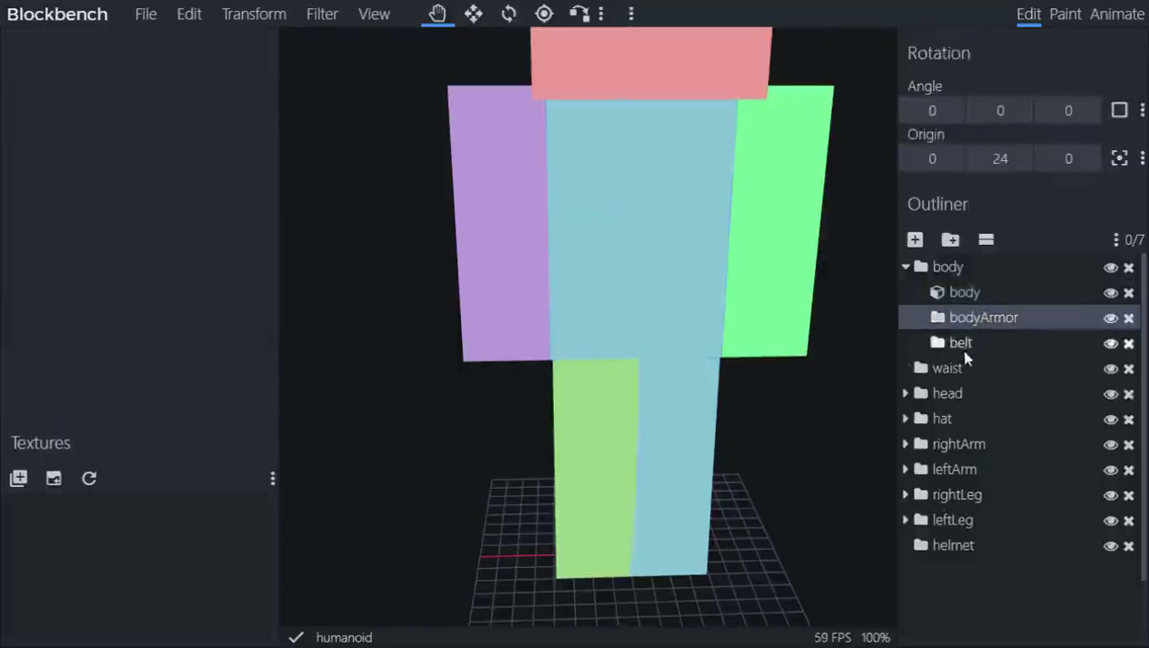
{"action": "left_click", "coordinate": [960, 344]}
{"action": "left_click", "coordinate": [968, 327]}
{"action": "left_click", "coordinate": [990, 343]}
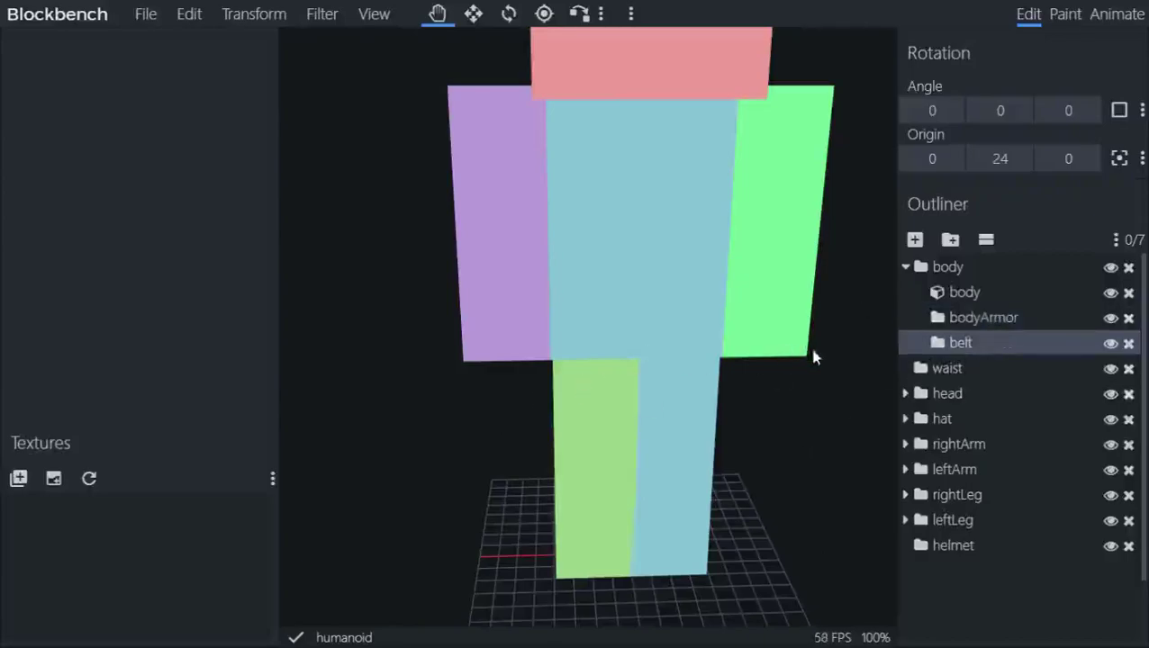
{"action": "left_click", "coordinate": [922, 319]}
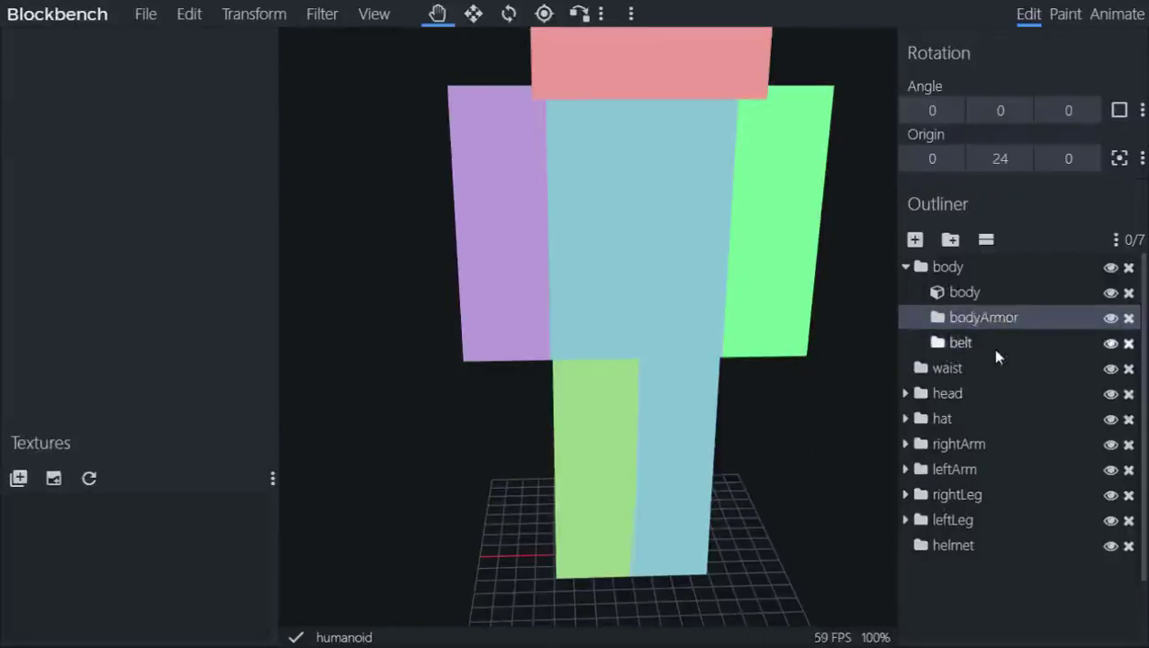
{"action": "left_click", "coordinate": [995, 351]}
{"action": "left_click", "coordinate": [928, 367]}
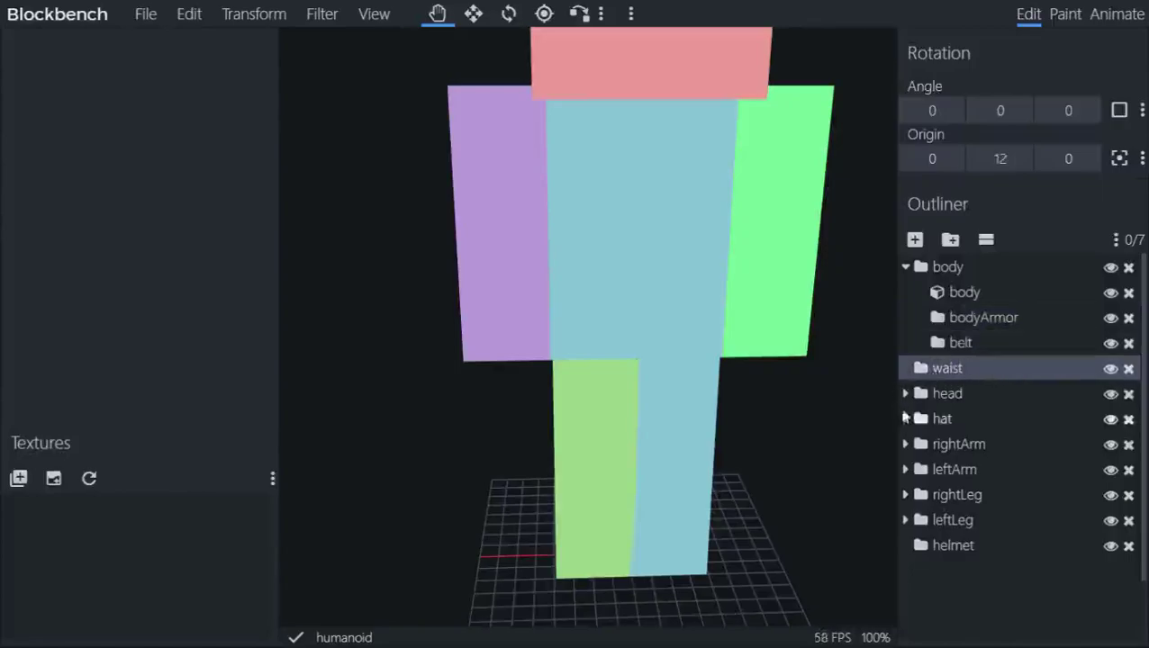
{"action": "scroll", "coordinate": [779, 405], "scroll_direction": "down", "scroll_amount": 3}
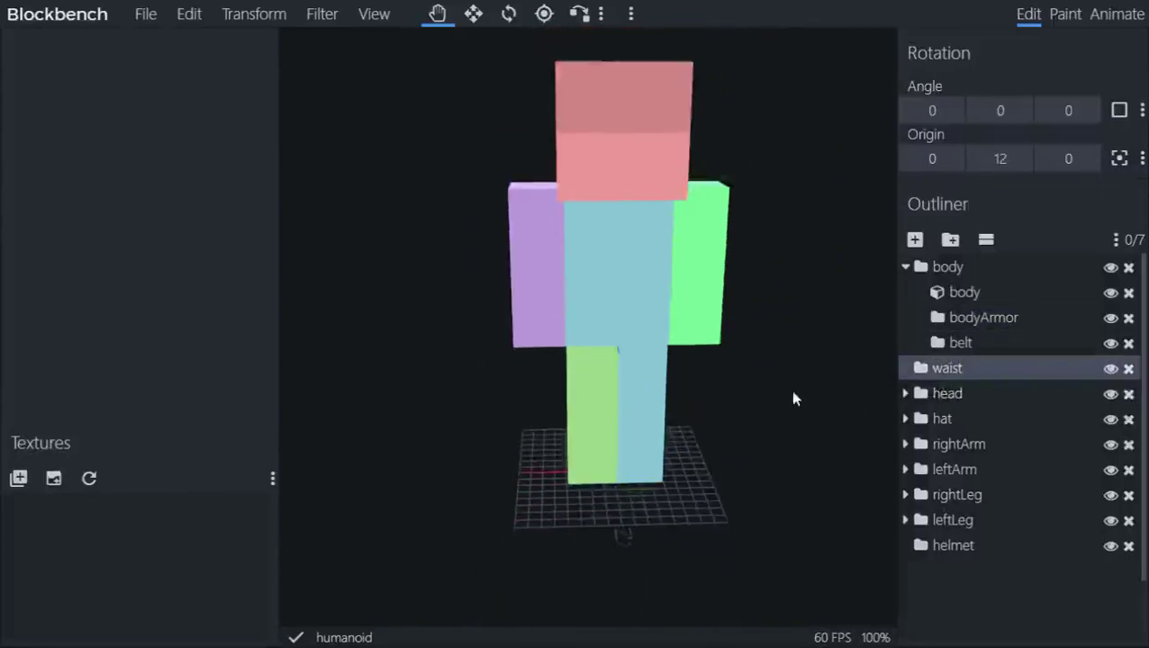
{"action": "mouse_move", "coordinate": [800, 389]}
{"action": "right_mouse_down"}
{"action": "mouse_move", "coordinate": [808, 402]}
{"action": "mouse_move", "coordinate": [800, 395]}
{"action": "right_mouse_up"}
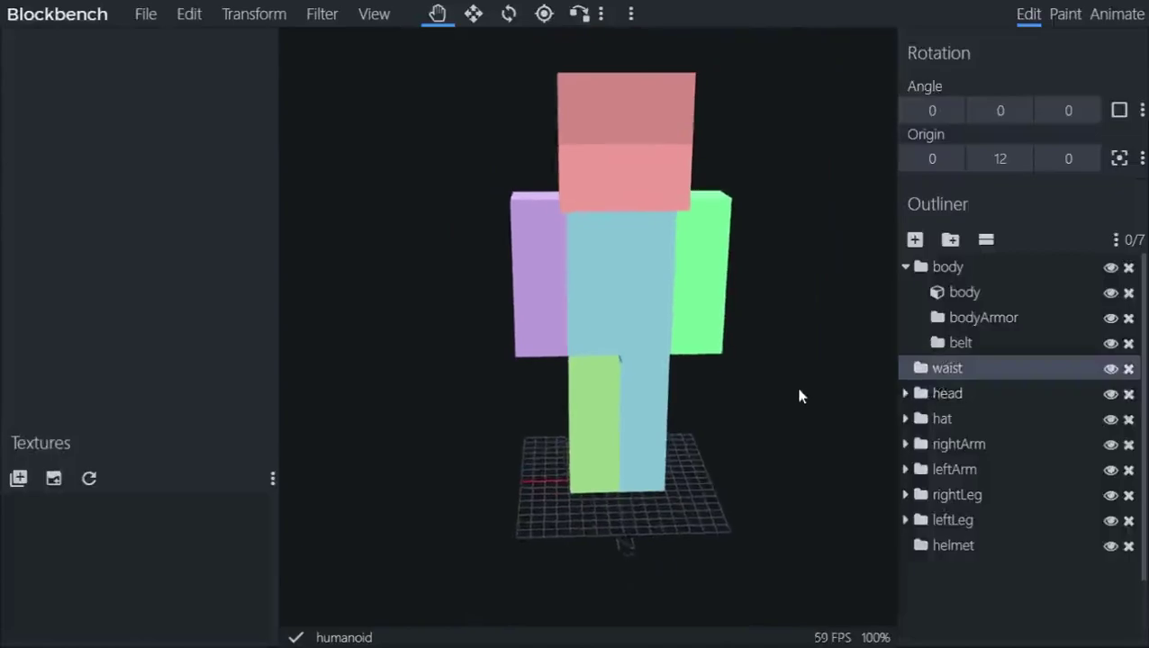
Step: Expand the head group and try moving the head cube, then undo the move
{"action": "left_click", "coordinate": [903, 396]}
{"action": "left_click", "coordinate": [956, 420]}
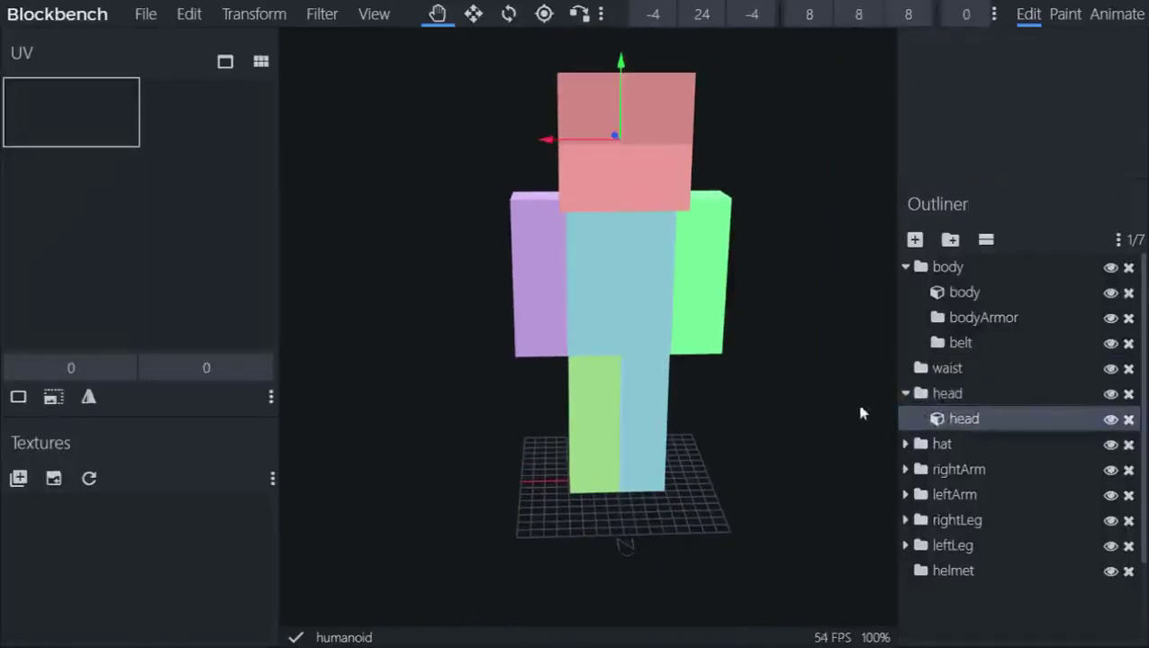
{"action": "left_click_drag", "start_coordinate": [566, 144], "coordinate": [579, 167]}
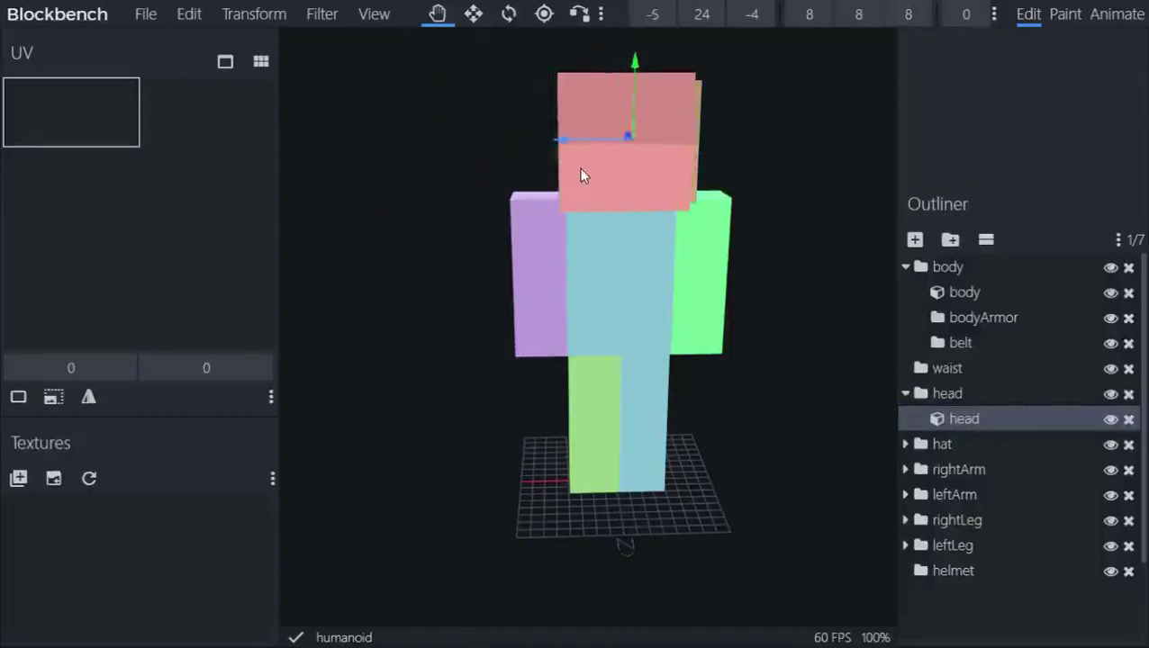
{"action": "key", "text": "ctrl+z"}
{"action": "left_click_drag", "start_coordinate": [823, 259], "coordinate": [768, 288]}
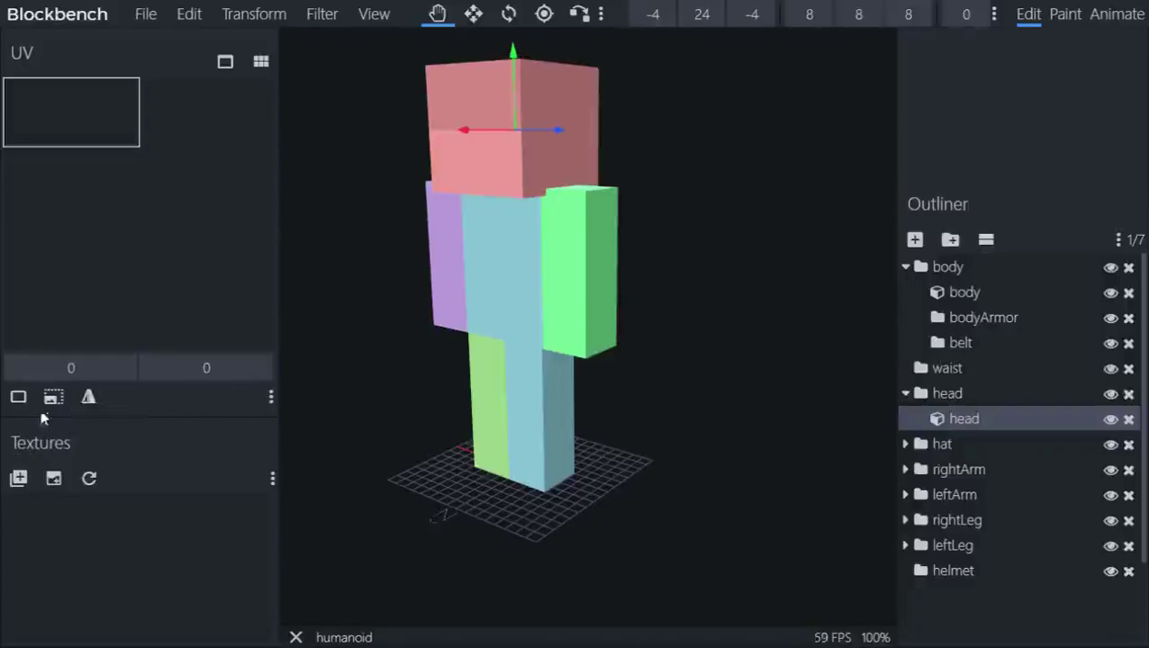
Step: Apply the steve.png skin texture and check the body, leftLeg and hat cubes
{"action": "left_click", "coordinate": [20, 480]}
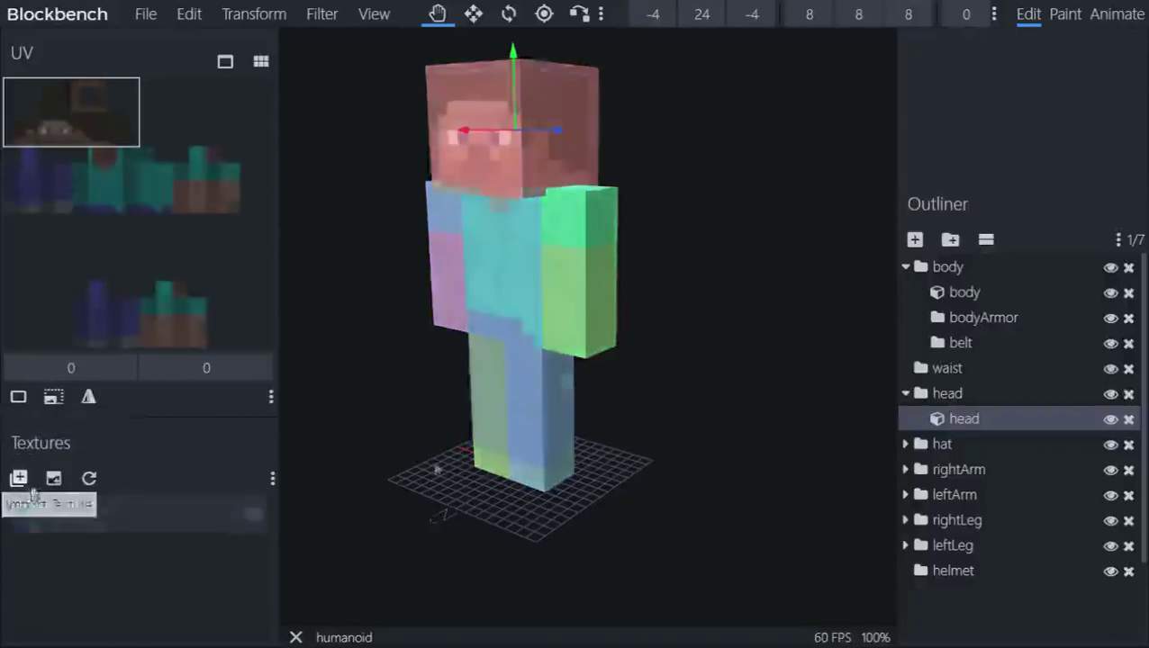
{"action": "scroll", "coordinate": [456, 475], "scroll_direction": "up", "scroll_amount": 5}
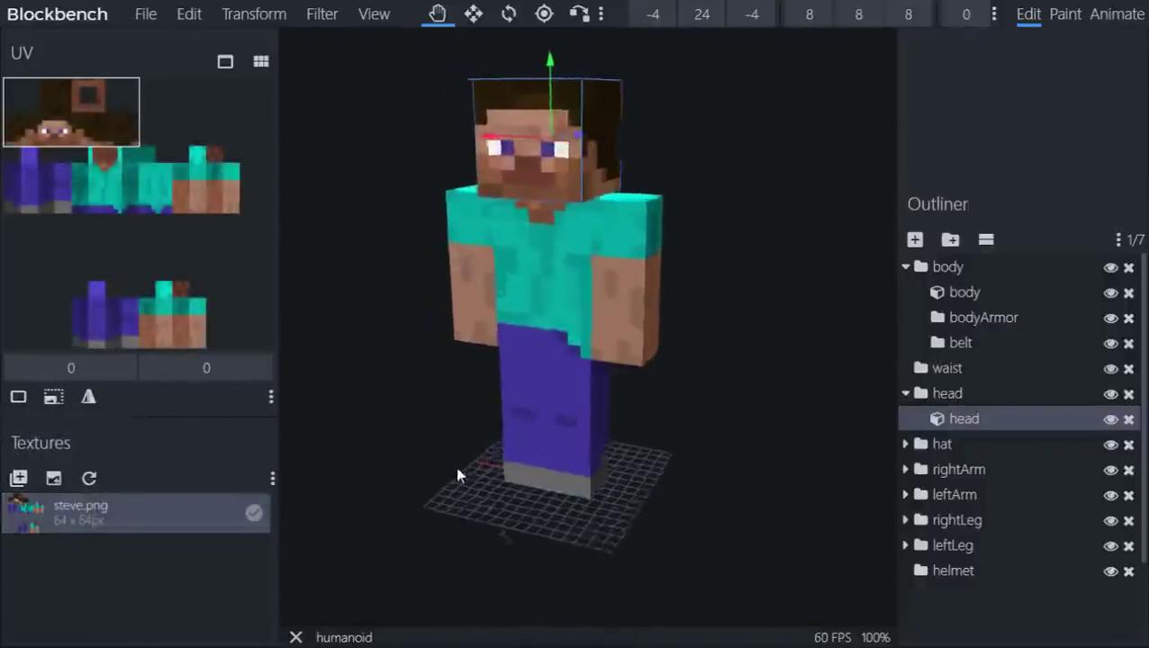
{"action": "left_click_drag", "start_coordinate": [526, 484], "coordinate": [542, 423]}
{"action": "left_click", "coordinate": [628, 353]}
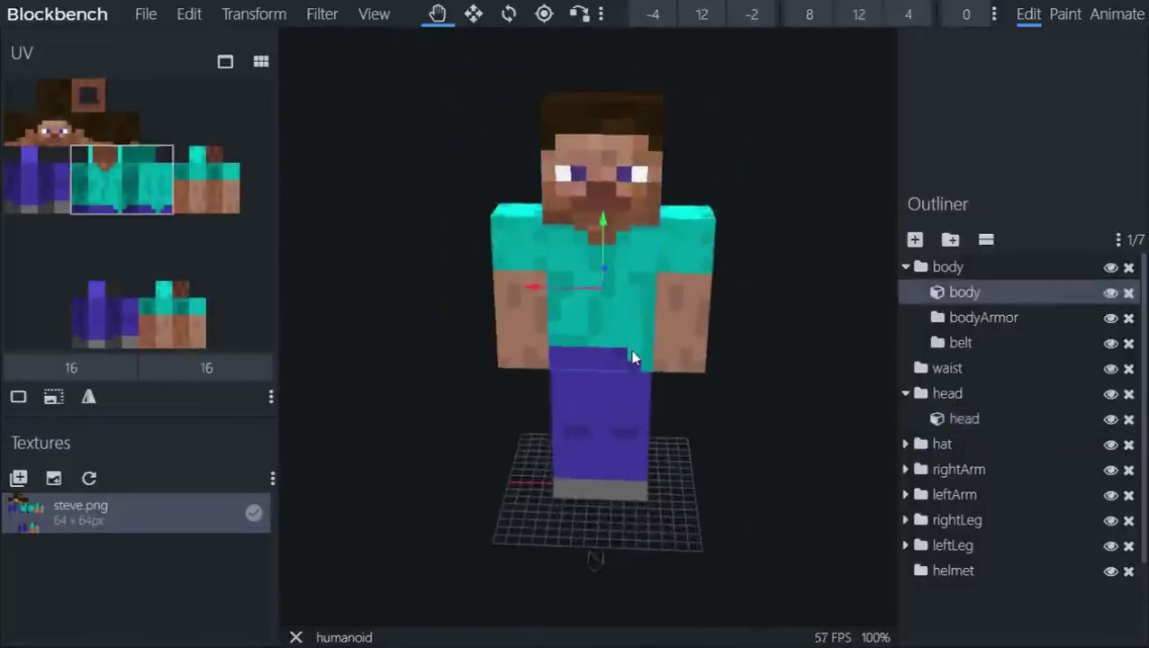
{"action": "left_click", "coordinate": [621, 466]}
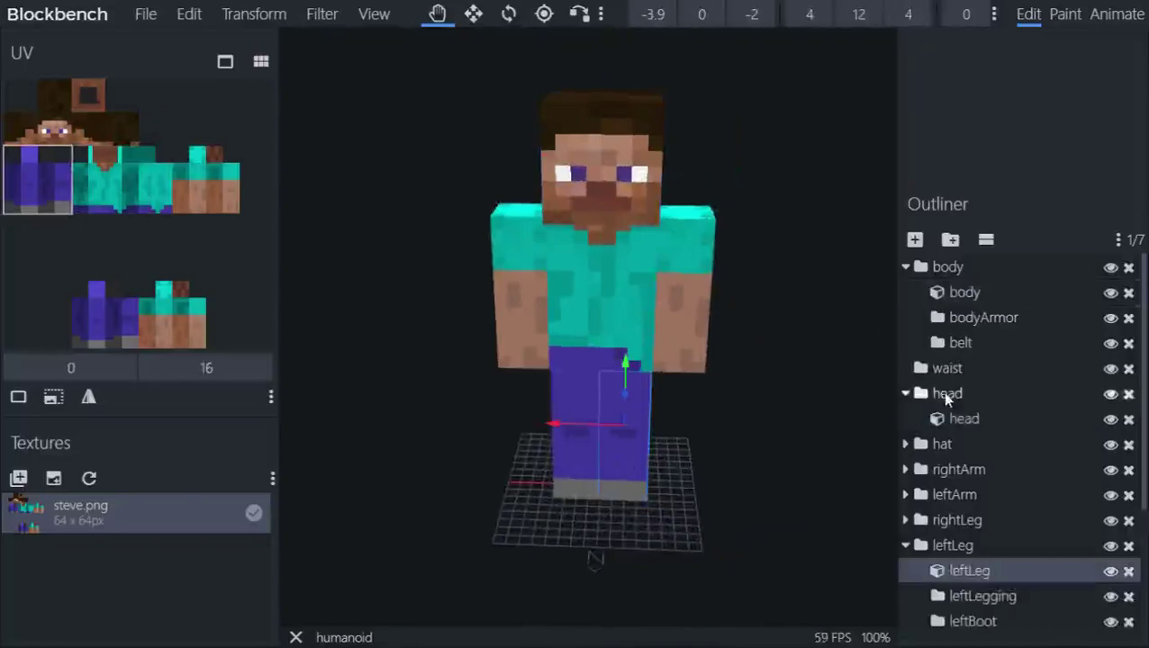
{"action": "left_click", "coordinate": [964, 293]}
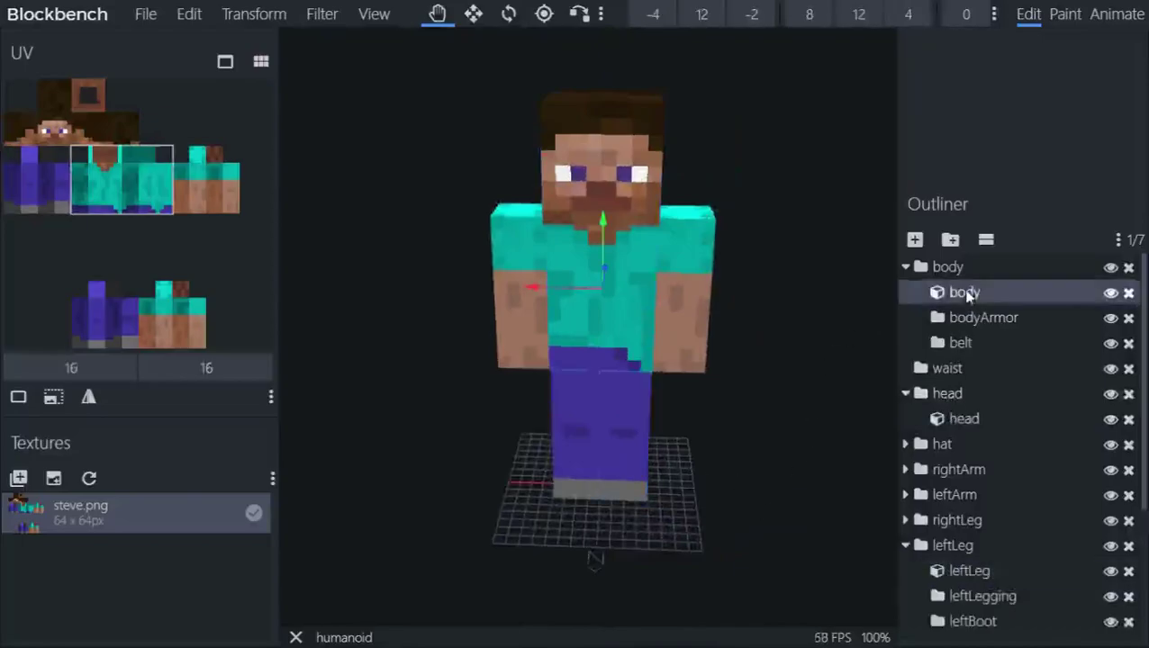
{"action": "left_click", "coordinate": [607, 137]}
Step: Select the body cube, frame it with the KP_1 focus key, and turn toward the front
{"action": "left_click_drag", "start_coordinate": [462, 192], "coordinate": [456, 221]}
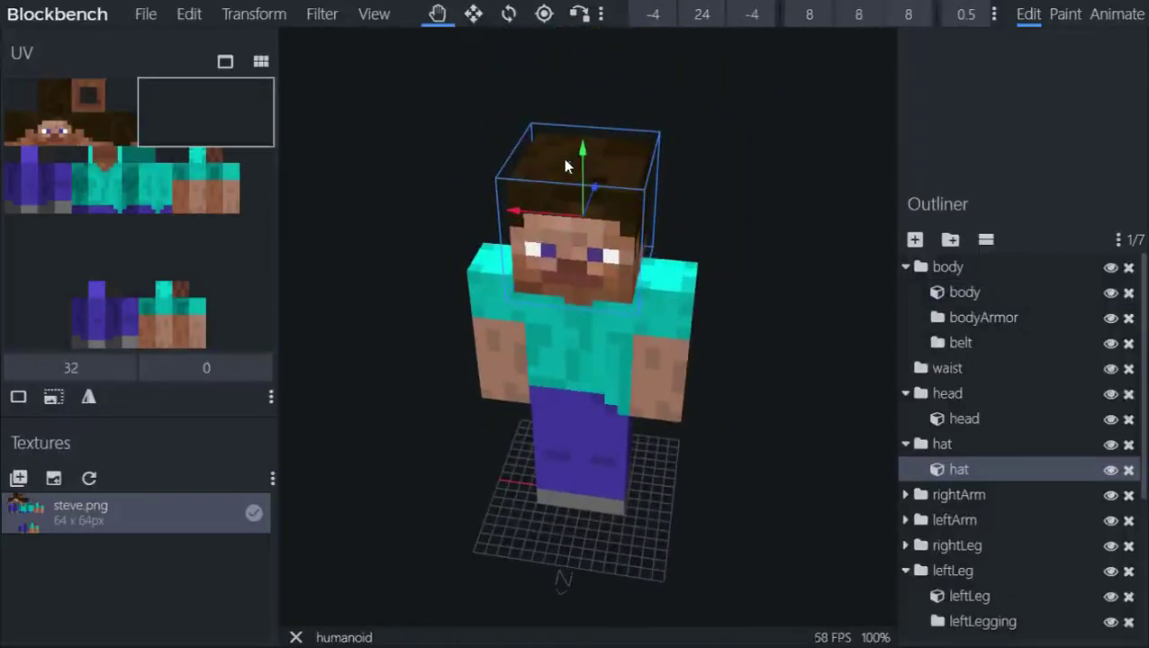
{"action": "left_click", "coordinate": [589, 329]}
{"action": "key", "text": "KP_1"}
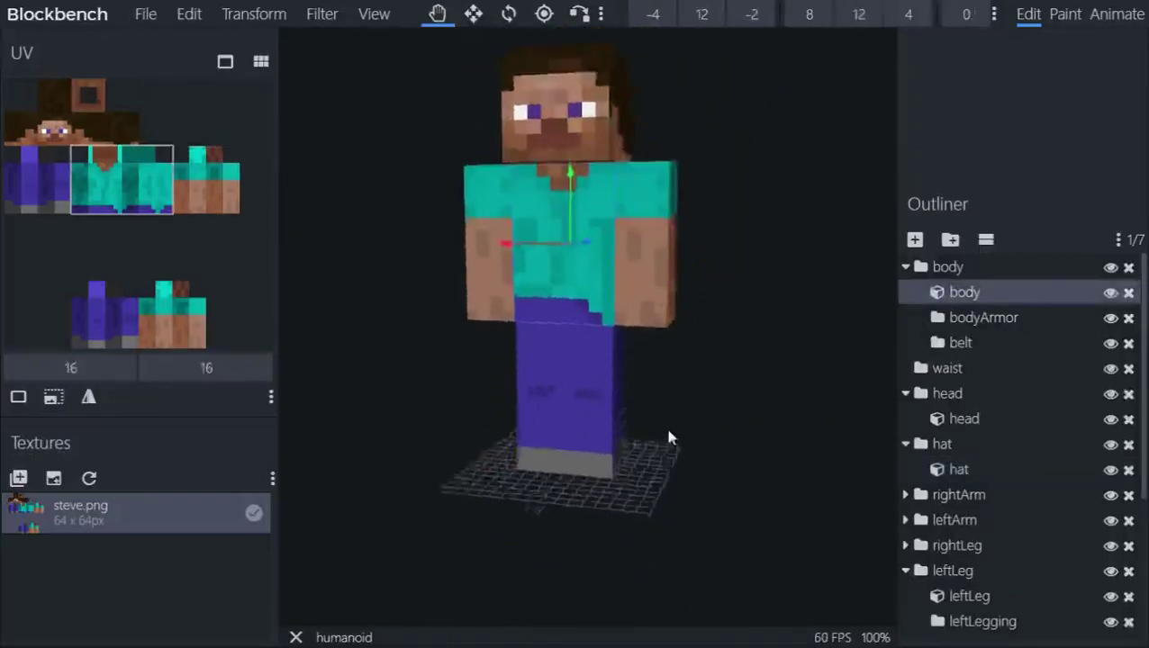
{"action": "left_click_drag", "start_coordinate": [690, 440], "coordinate": [671, 444]}
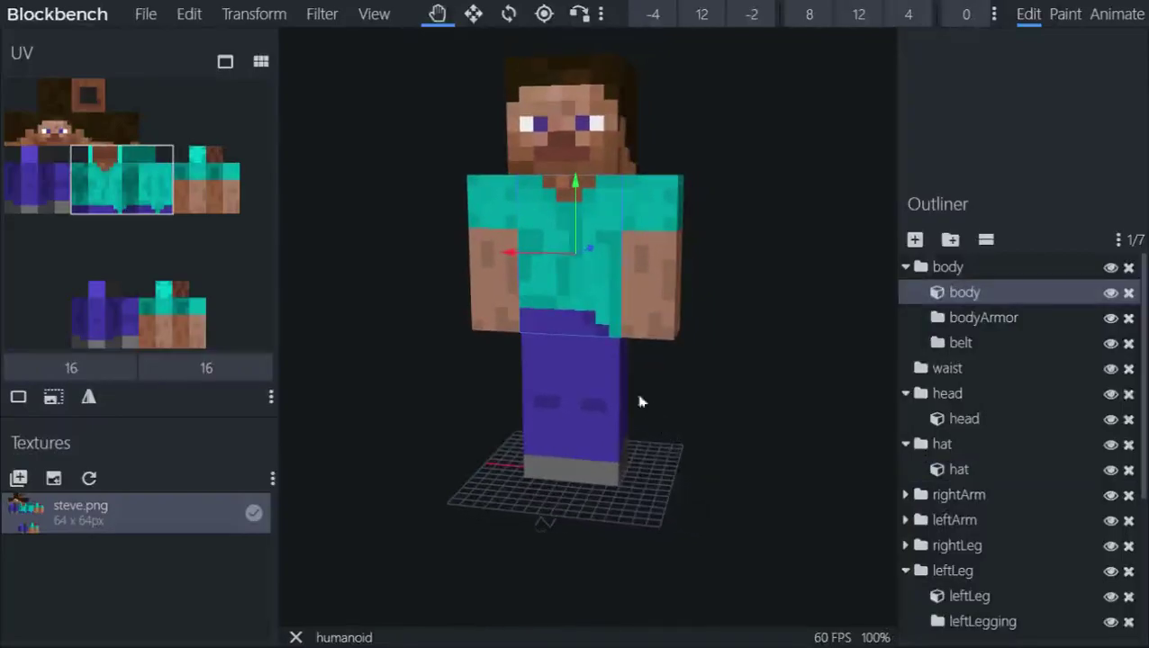
{"action": "left_click_drag", "start_coordinate": [554, 349], "coordinate": [525, 336]}
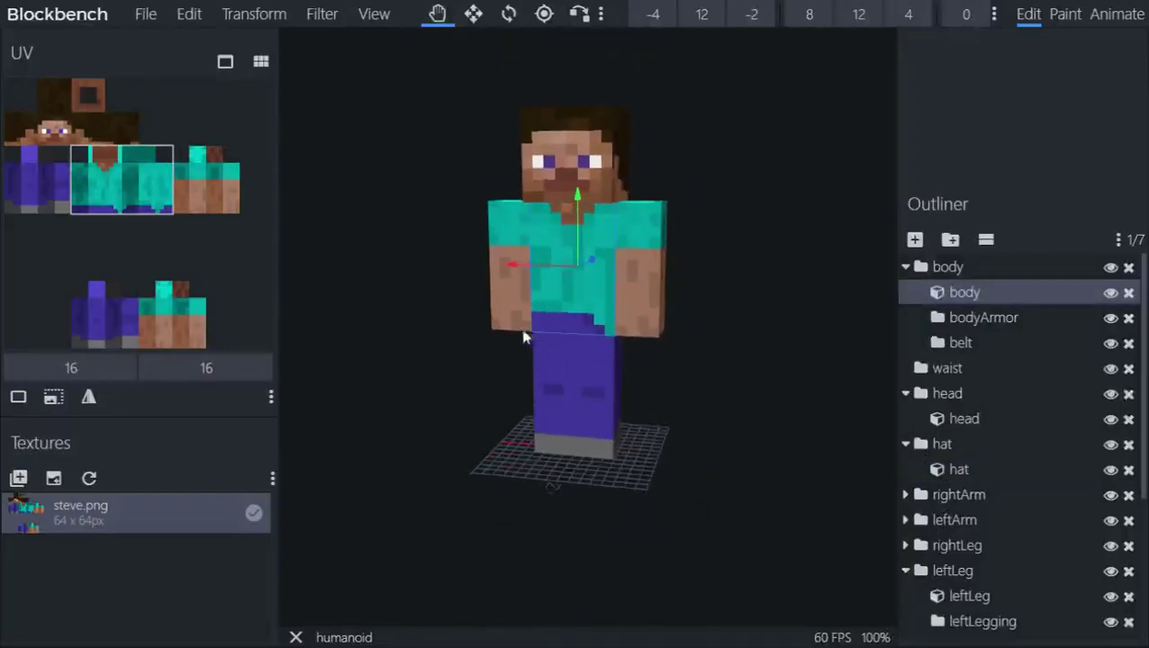
Step: Resize the body cube to width 6
{"action": "left_click", "coordinate": [473, 13]}
{"action": "left_click_drag", "start_coordinate": [636, 282], "coordinate": [630, 282]}
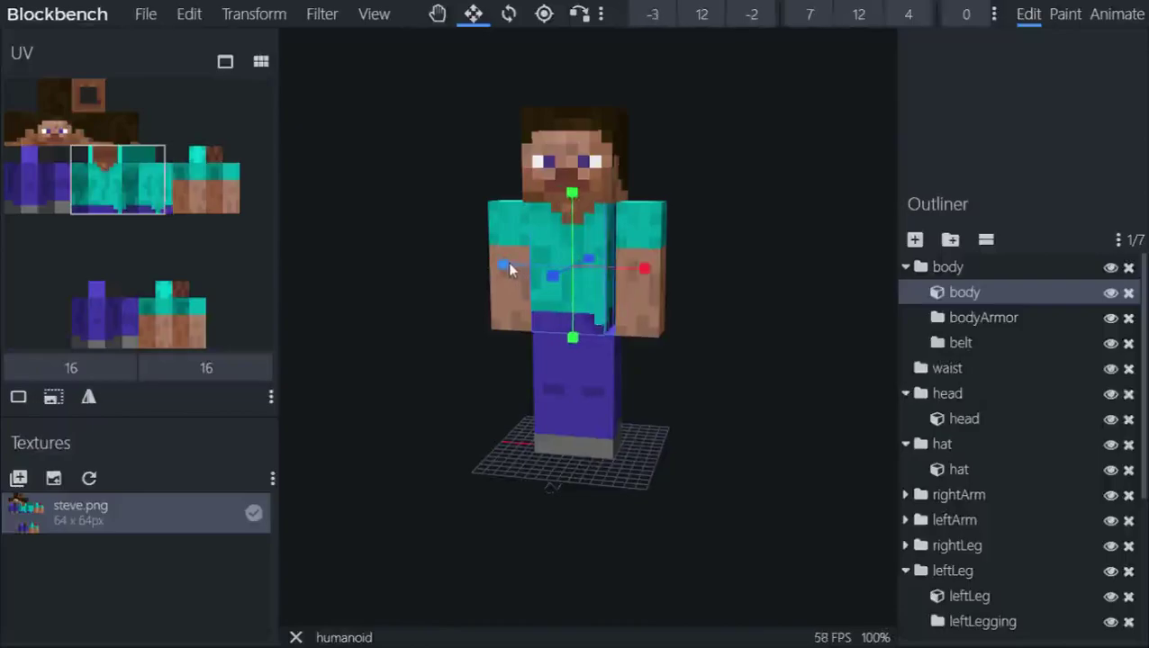
{"action": "left_click_drag", "start_coordinate": [507, 262], "coordinate": [515, 270]}
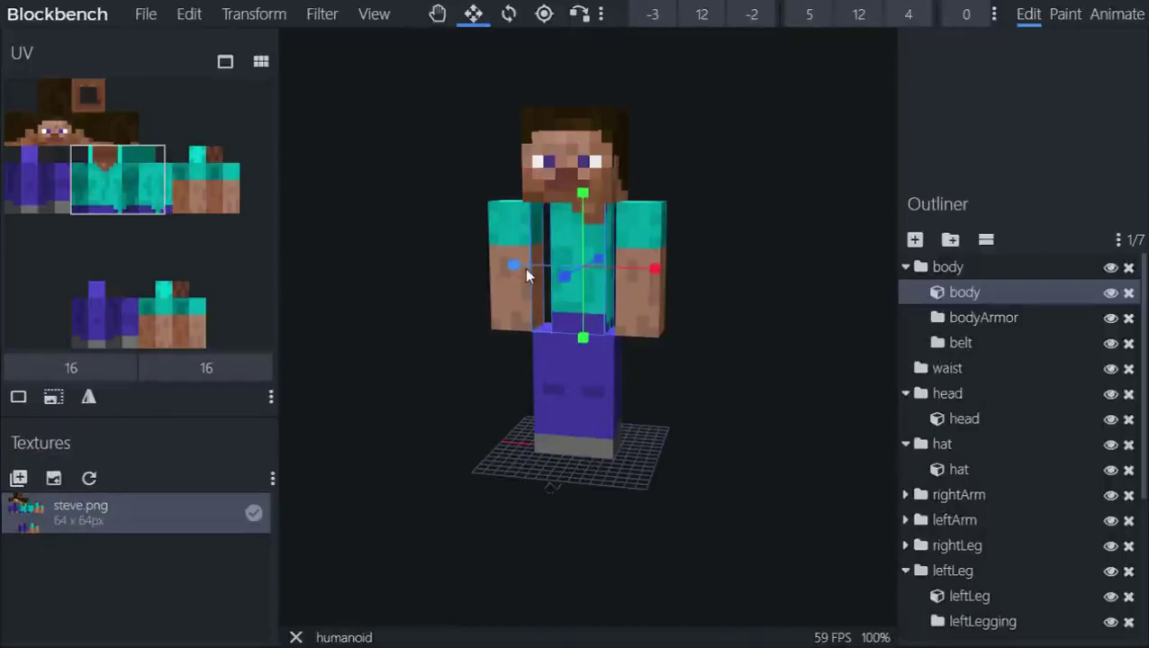
{"action": "left_click_drag", "start_coordinate": [518, 278], "coordinate": [508, 362]}
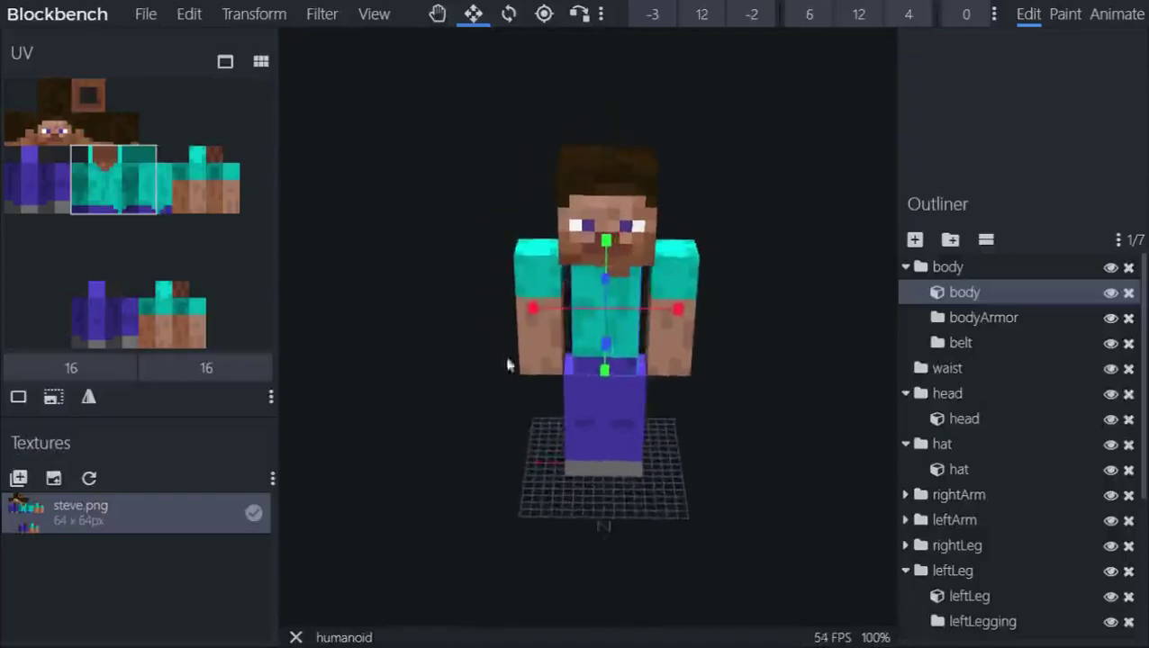
Step: Move the left and right arms inward toward the narrower body
{"action": "left_click", "coordinate": [680, 269]}
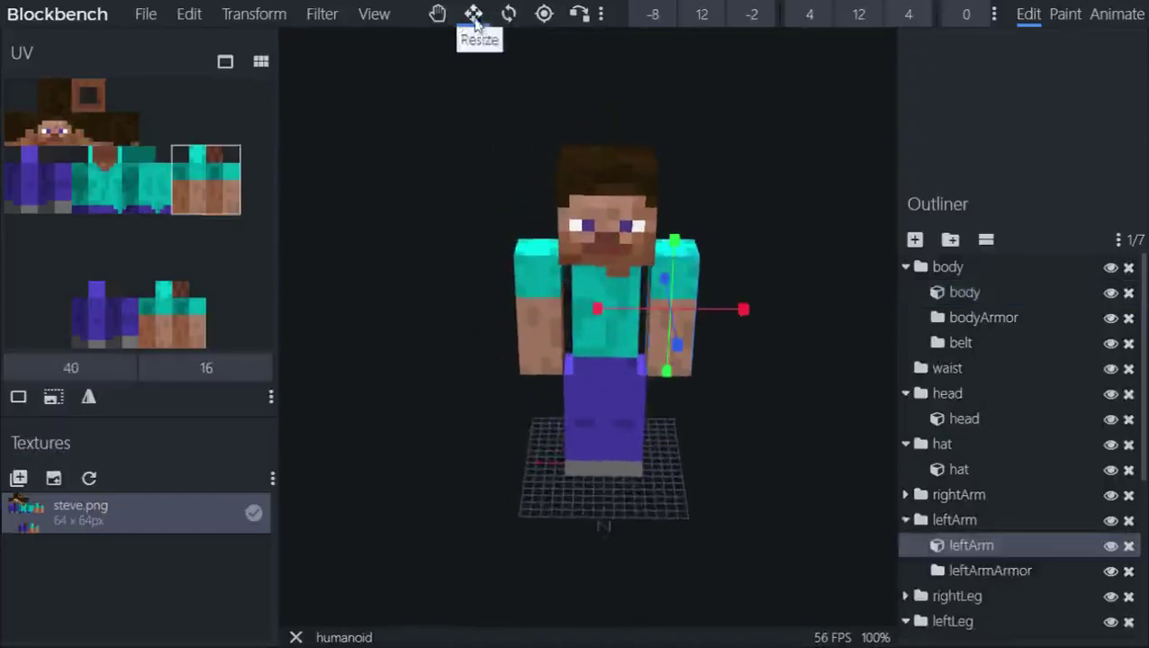
{"action": "left_click", "coordinate": [437, 13]}
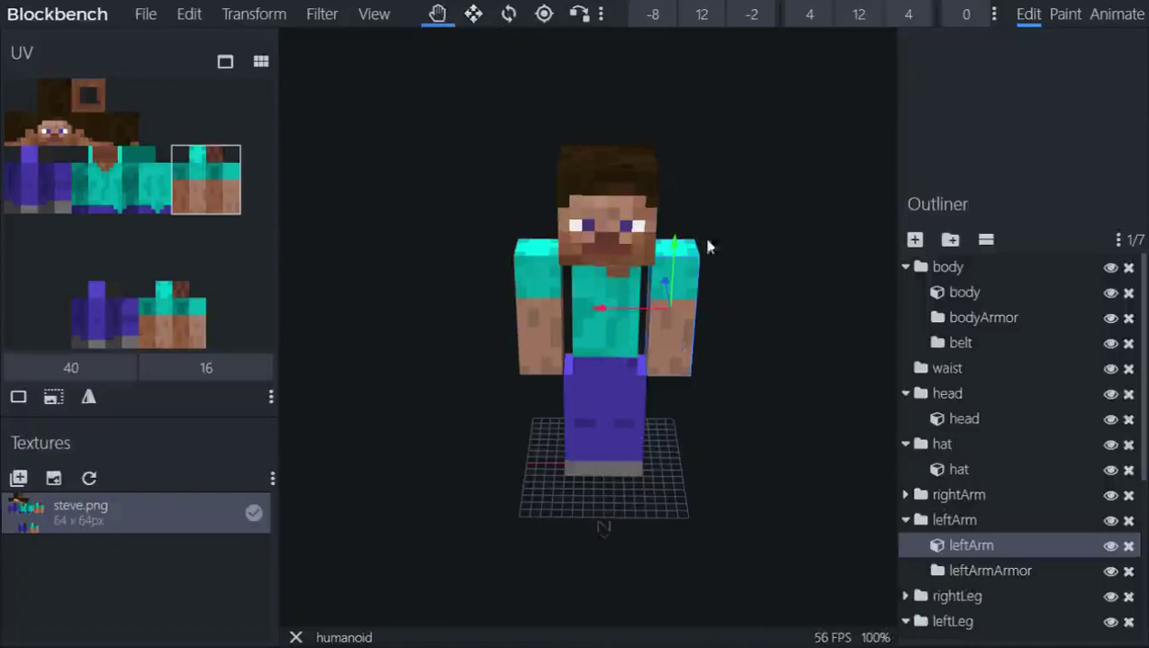
{"action": "left_click_drag", "start_coordinate": [630, 311], "coordinate": [493, 305]}
{"action": "left_click", "coordinate": [518, 311]}
Step: Resize the rightLeg cube to width 3, making it 3×12×4
{"action": "left_click", "coordinate": [611, 416]}
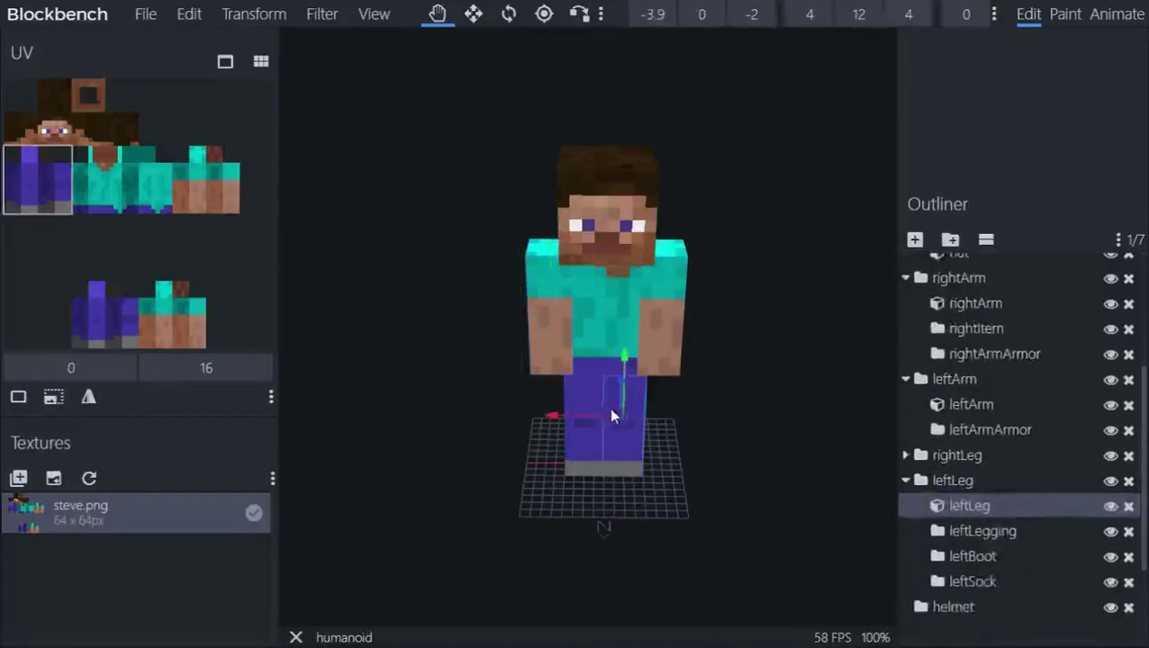
{"action": "scroll", "coordinate": [617, 441], "scroll_direction": "up", "scroll_amount": 5}
{"action": "left_click_drag", "start_coordinate": [564, 513], "coordinate": [577, 470]}
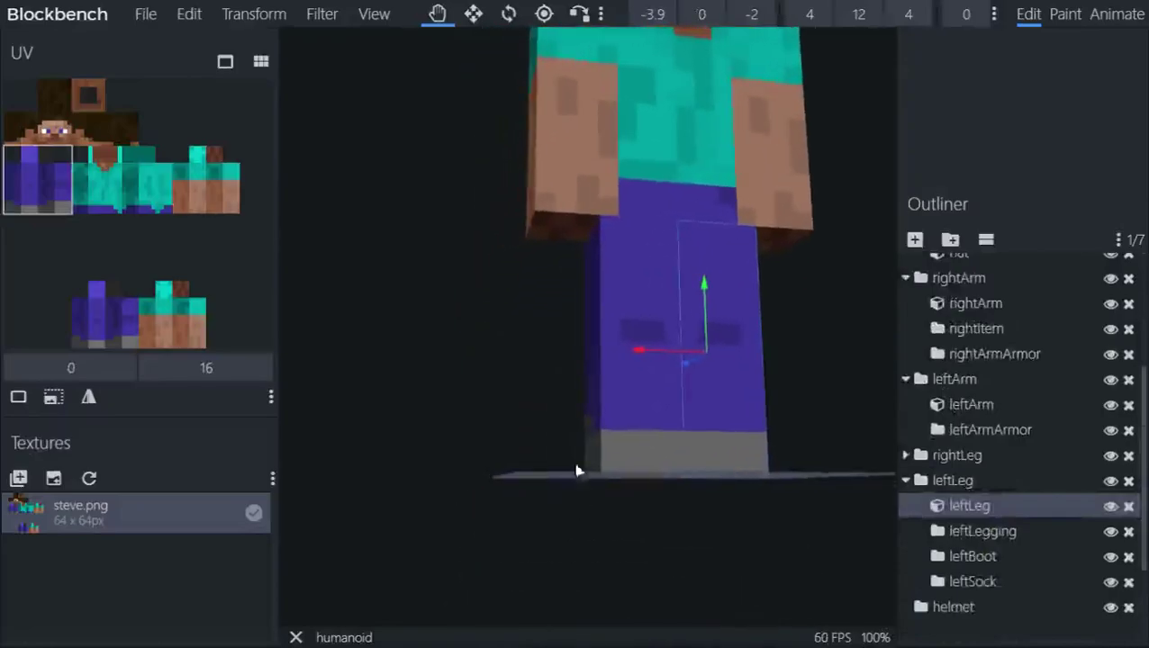
{"action": "left_click", "coordinate": [472, 14]}
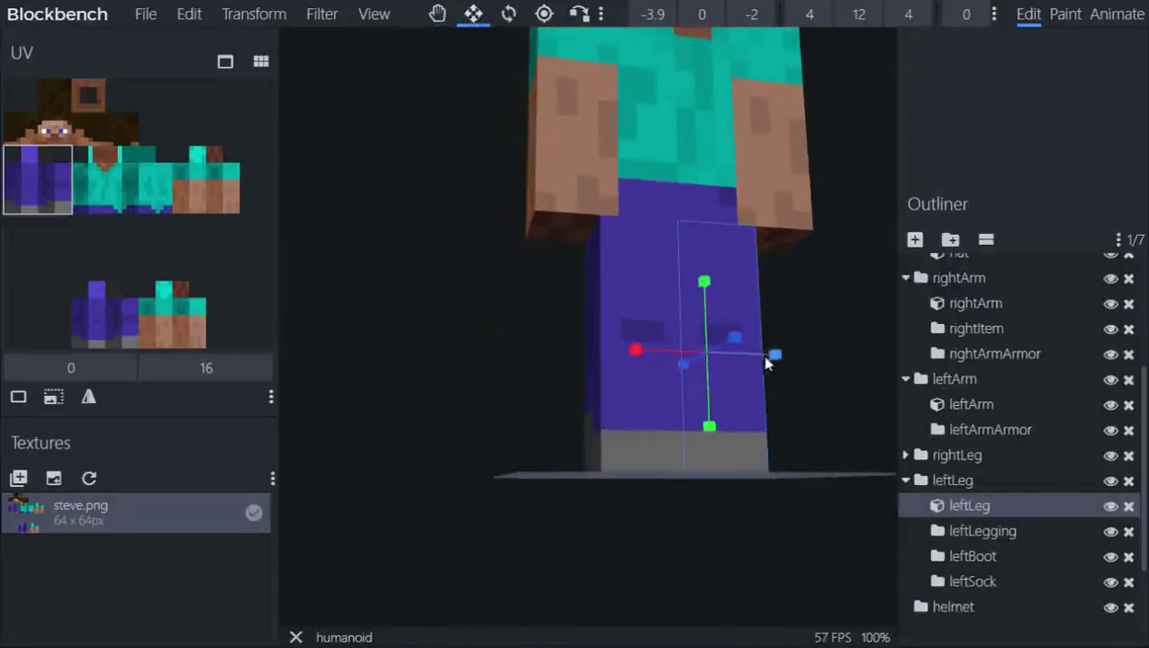
{"action": "left_click", "coordinate": [635, 351]}
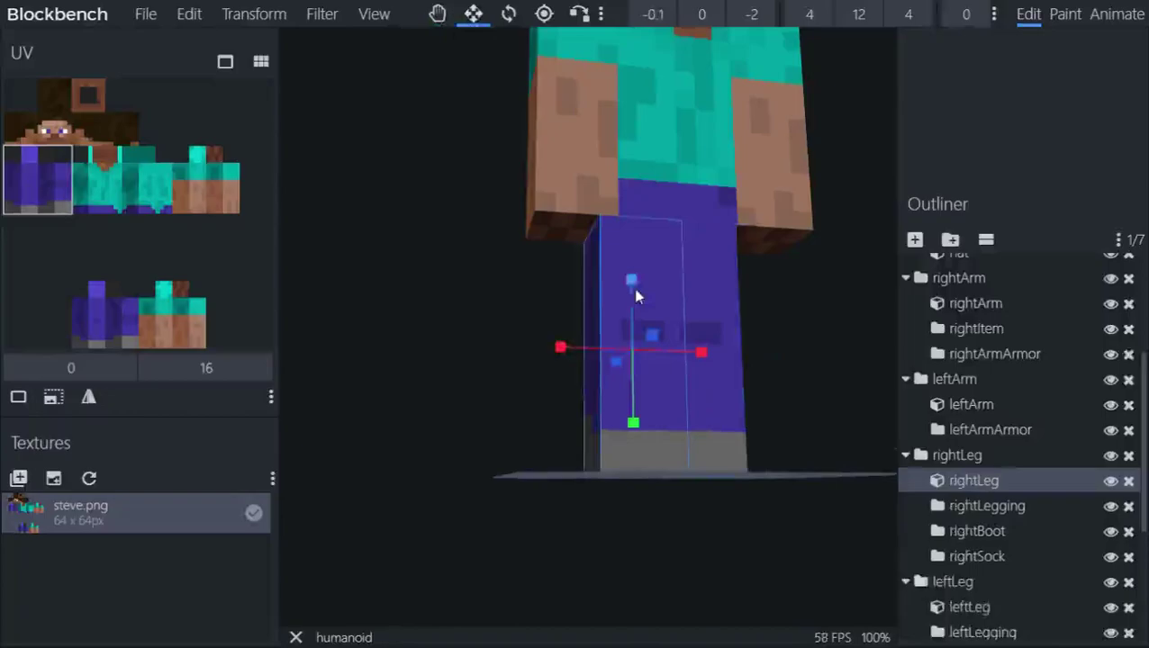
{"action": "left_click_drag", "start_coordinate": [560, 348], "coordinate": [578, 349]}
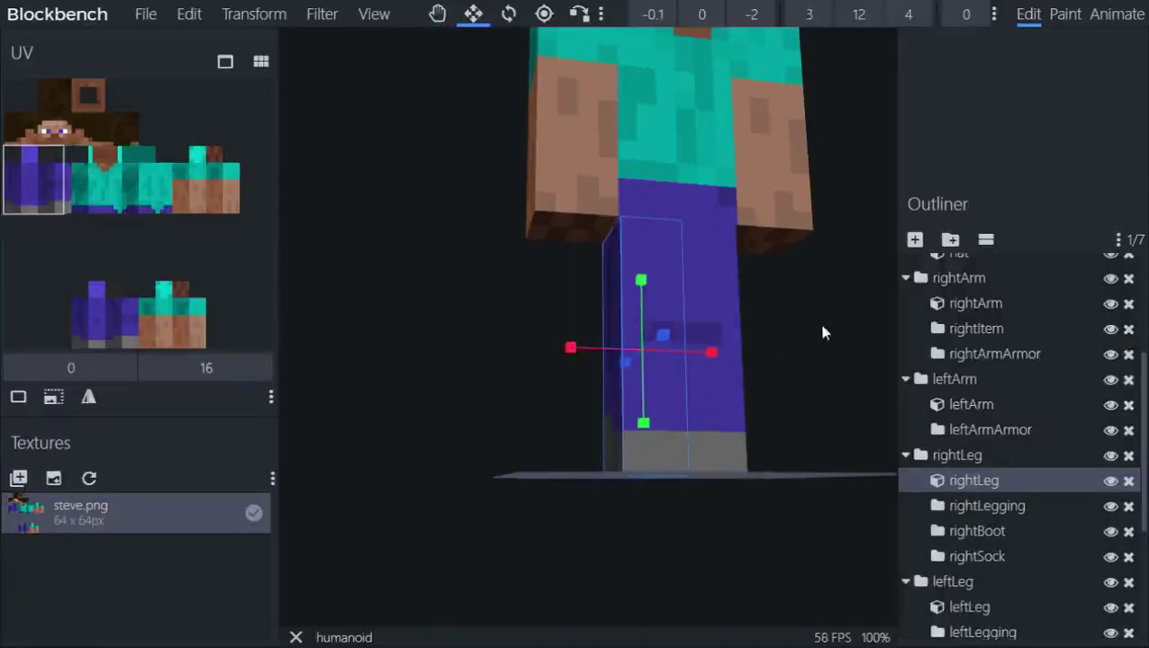
Step: Inspect the model from behind and above, selecting the left arm and head cubes
{"action": "left_click_drag", "start_coordinate": [495, 355], "coordinate": [692, 259]}
{"action": "left_click", "coordinate": [692, 259]}
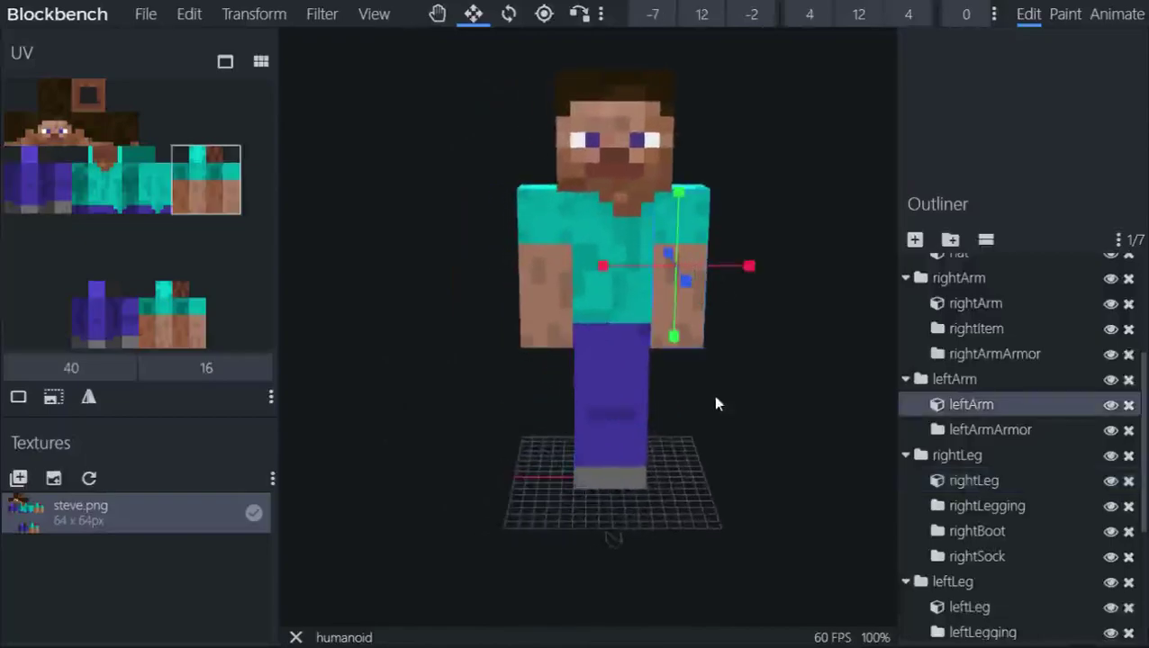
{"action": "left_click_drag", "start_coordinate": [716, 402], "coordinate": [691, 441]}
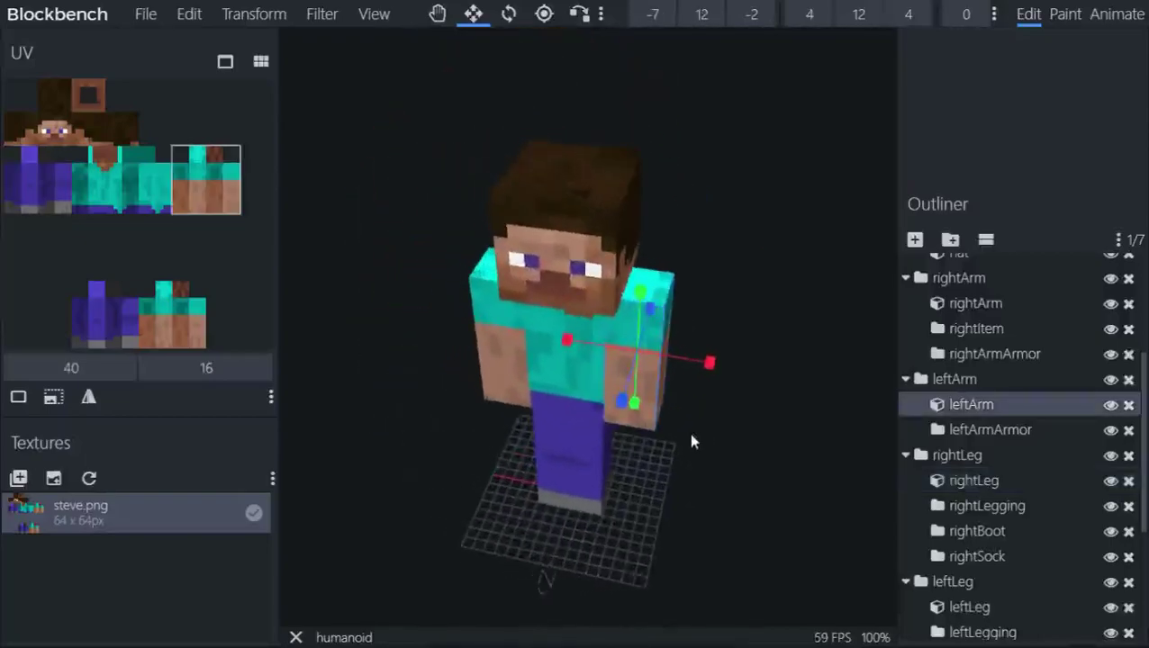
{"action": "left_click", "coordinate": [596, 252]}
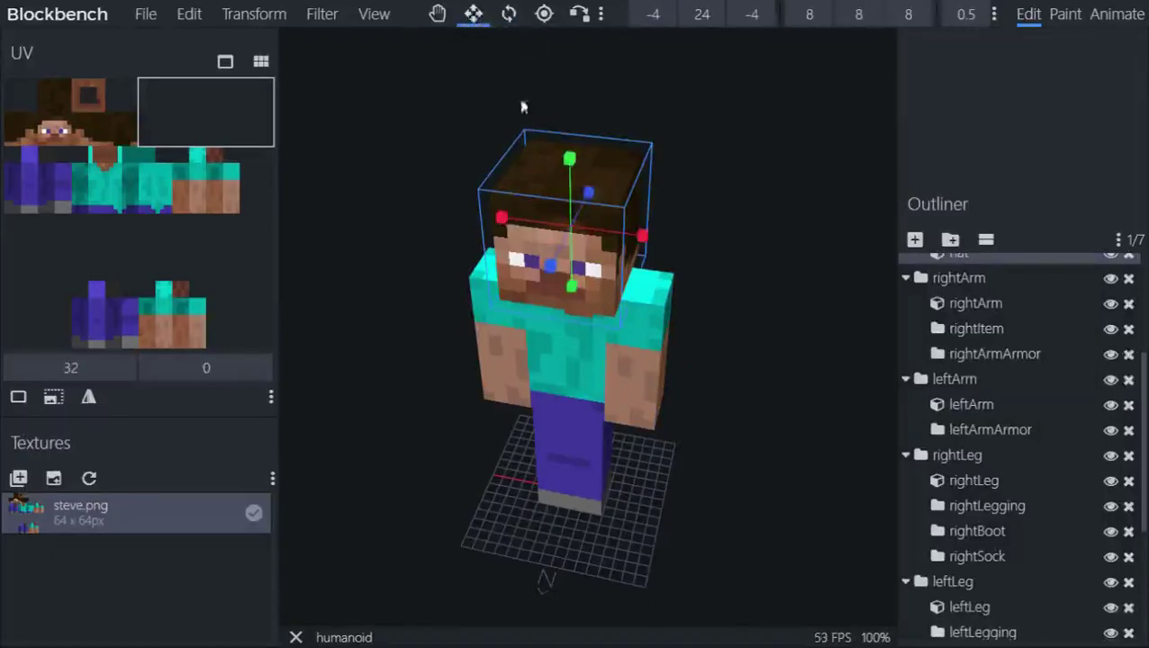
{"action": "left_click", "coordinate": [509, 14]}
{"action": "left_click", "coordinate": [544, 14]}
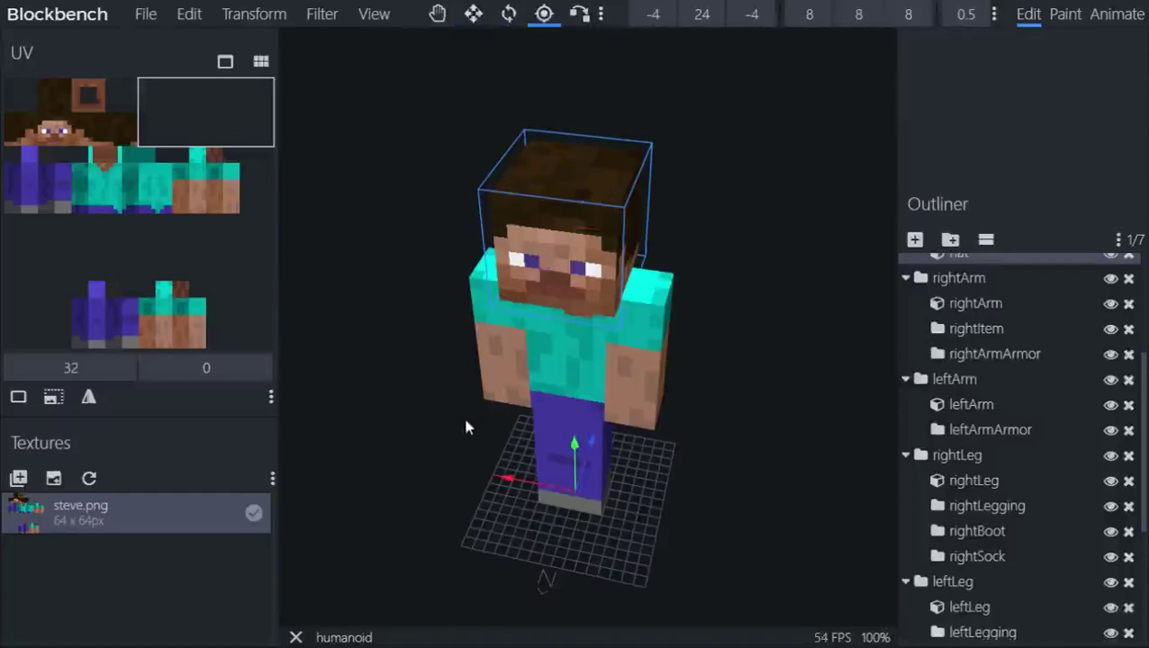
{"action": "left_click_drag", "start_coordinate": [467, 426], "coordinate": [486, 382]}
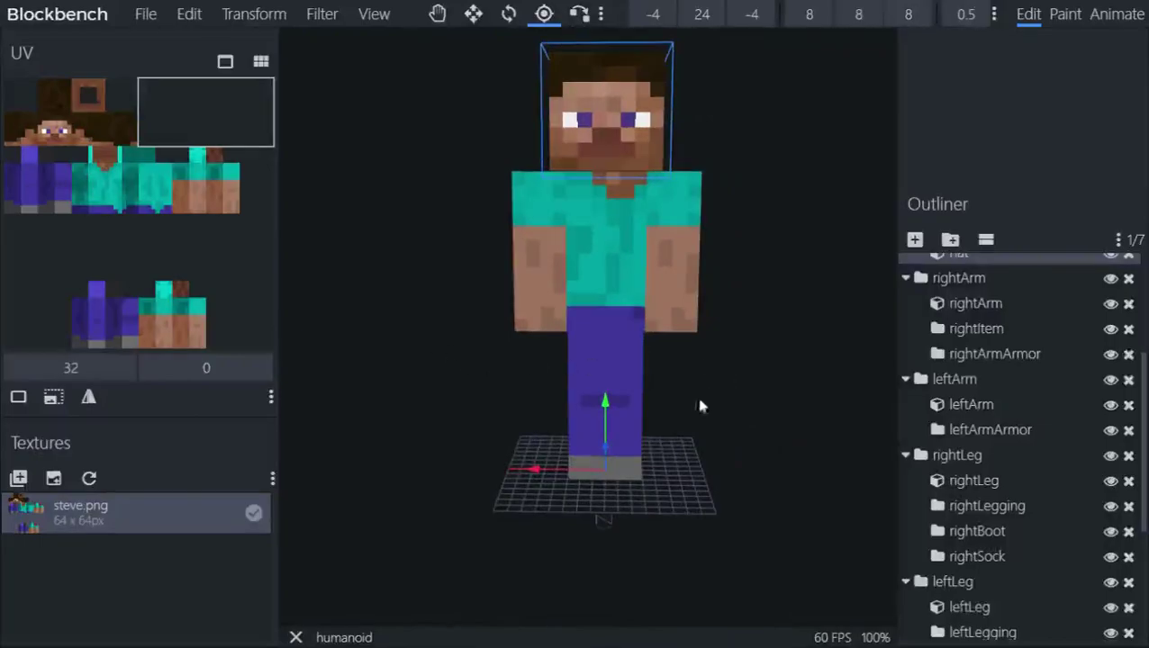
{"action": "left_click_drag", "start_coordinate": [610, 412], "coordinate": [659, 85]}
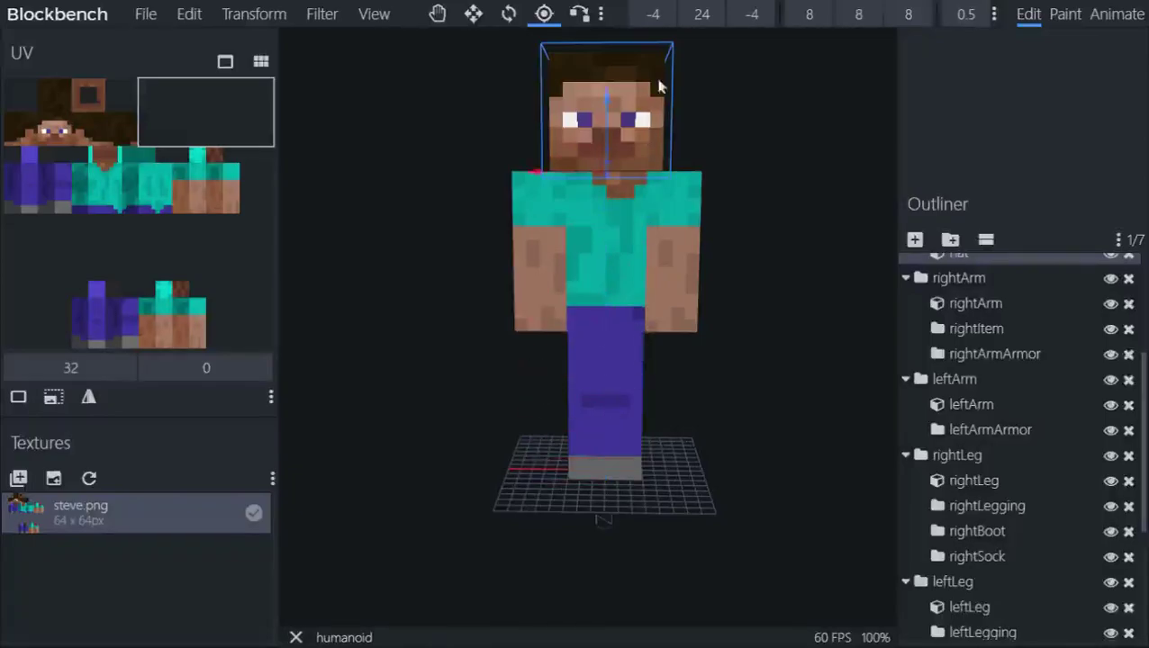
{"action": "scroll", "coordinate": [771, 171], "scroll_direction": "down", "scroll_amount": 5}
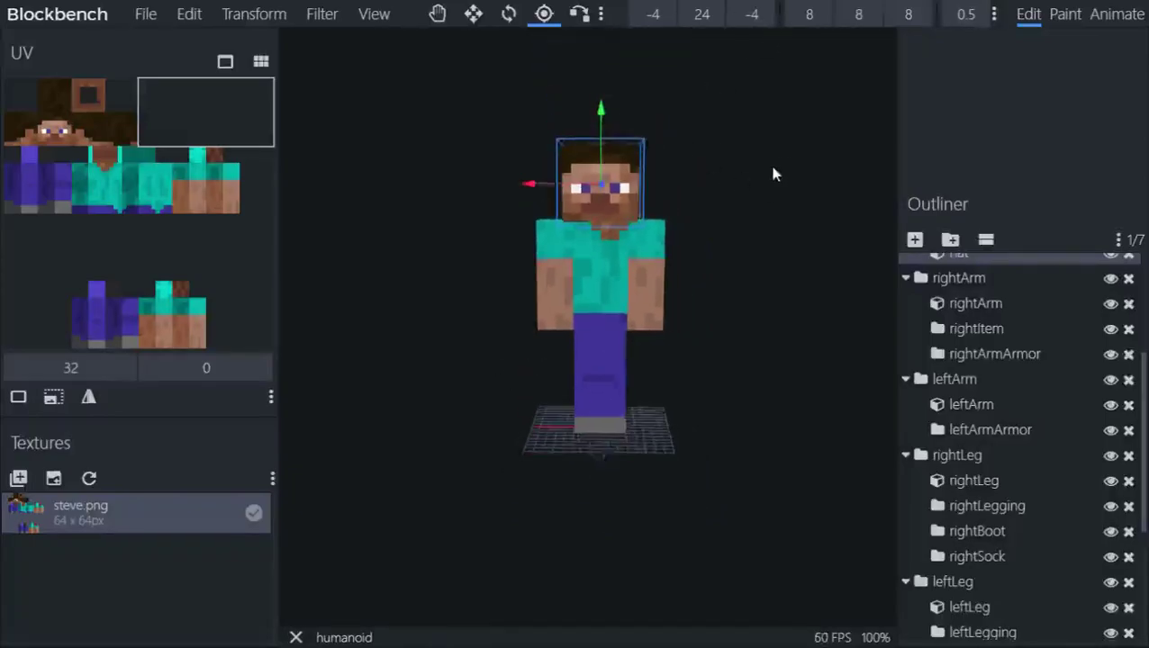
{"action": "left_click_drag", "start_coordinate": [776, 205], "coordinate": [715, 256]}
{"action": "key", "text": "ctrl+z"}
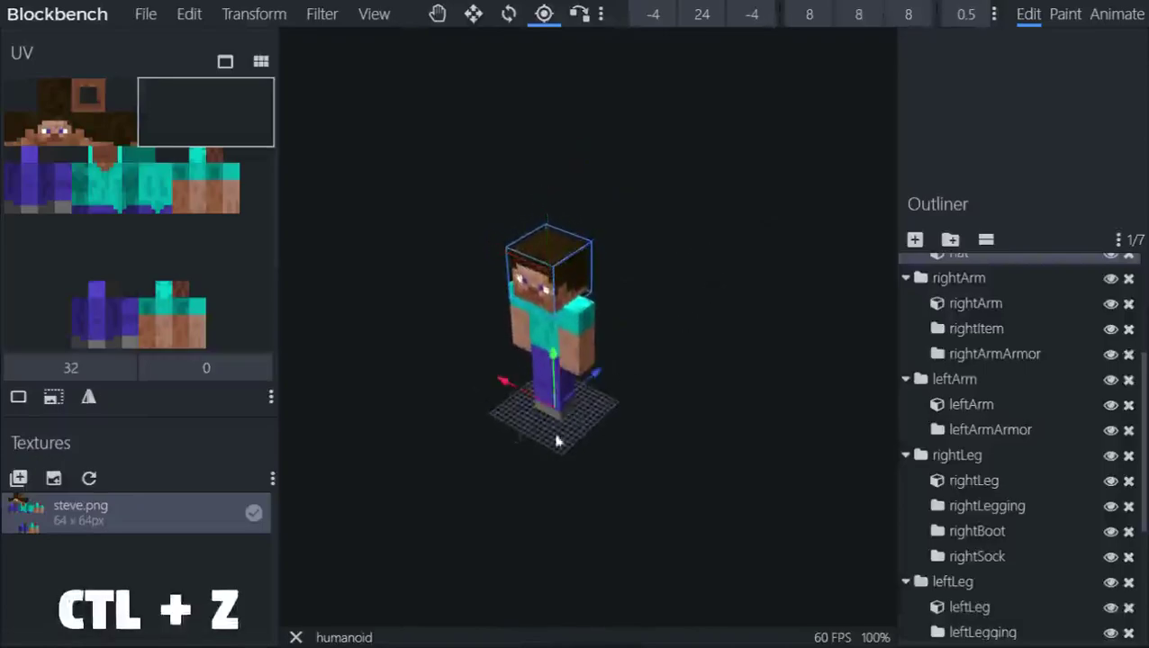
{"action": "left_click_drag", "start_coordinate": [557, 441], "coordinate": [585, 432]}
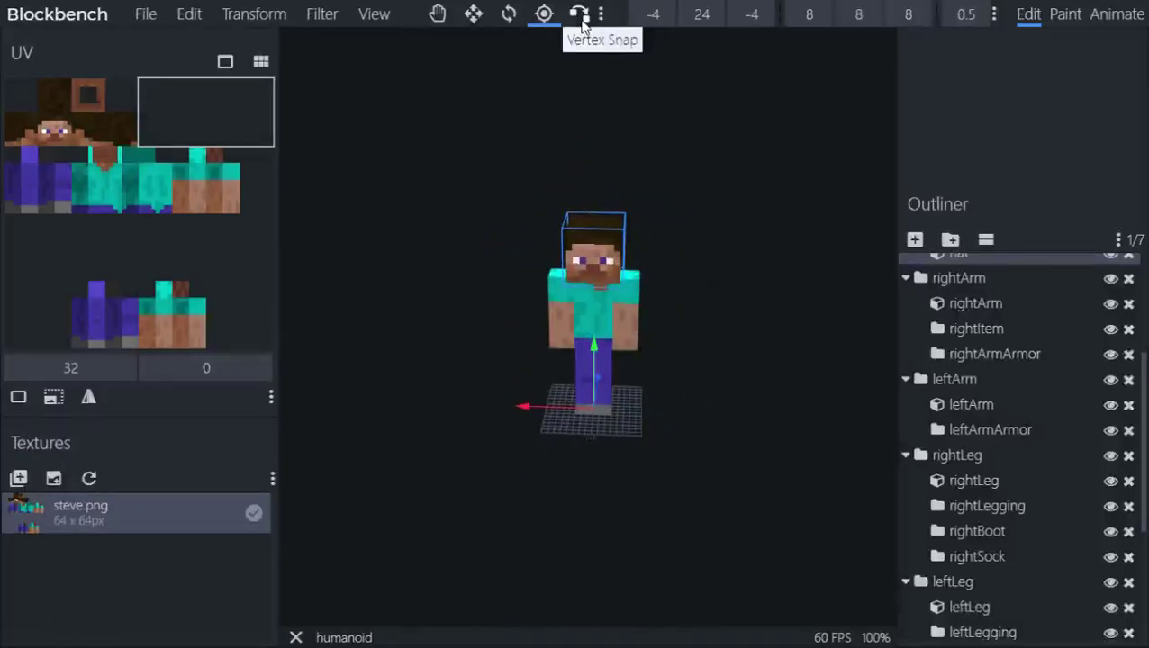
{"action": "left_click", "coordinate": [601, 13]}
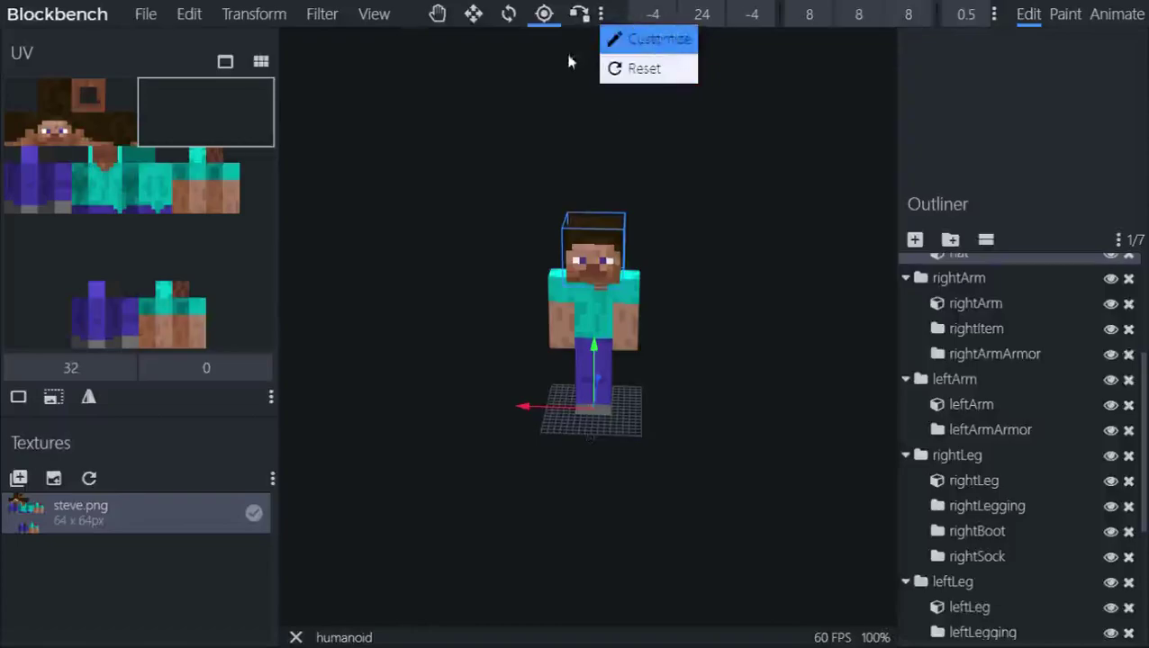
{"action": "left_click", "coordinate": [371, 14]}
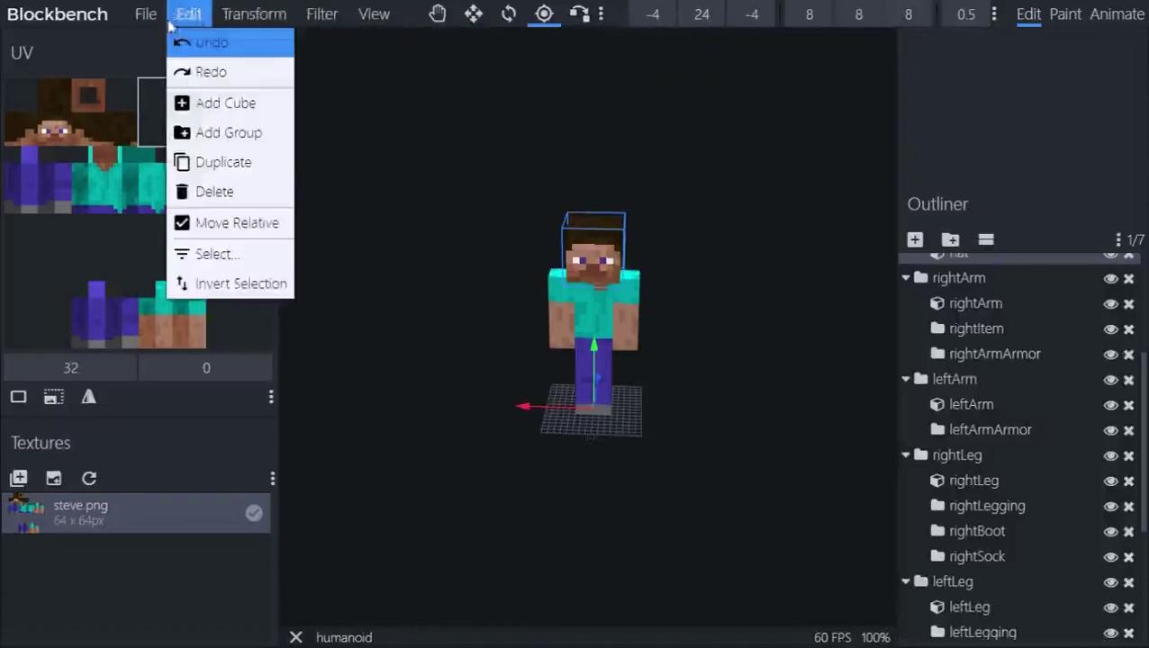
{"action": "mouse_move", "coordinate": [272, 18]}
{"action": "left_click", "coordinate": [429, 408]}
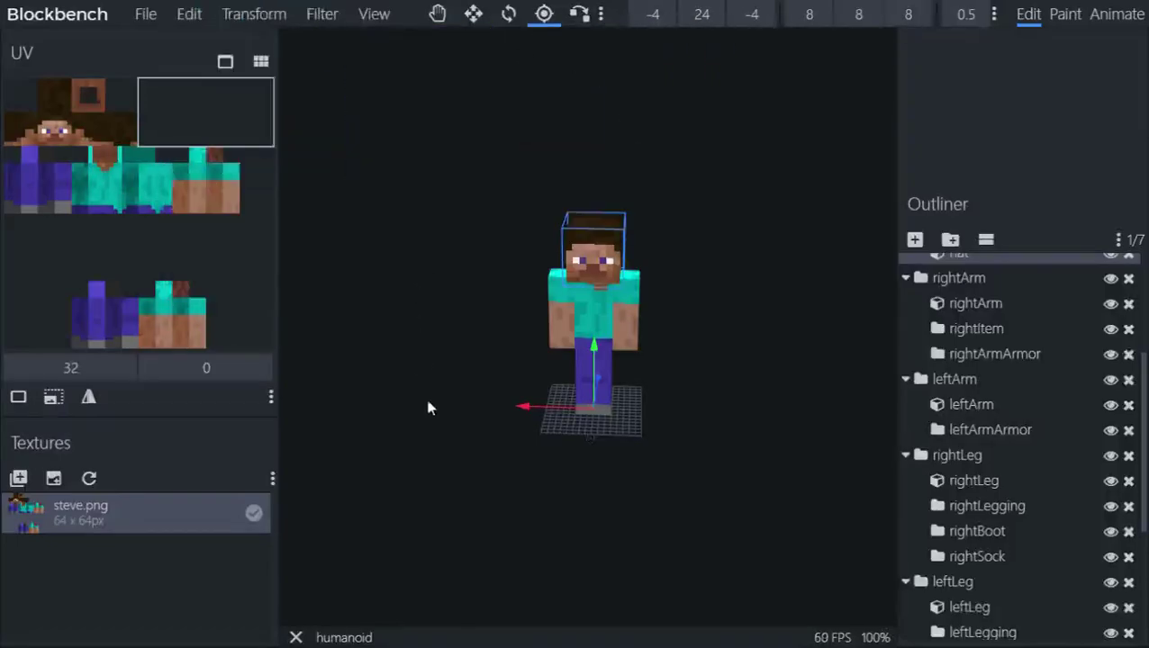
Step: Select the head cube and move its UV area back to 0,0 on steve.png
{"action": "left_click_drag", "start_coordinate": [735, 403], "coordinate": [558, 406]}
{"action": "scroll", "coordinate": [468, 387], "scroll_direction": "up", "scroll_amount": 4}
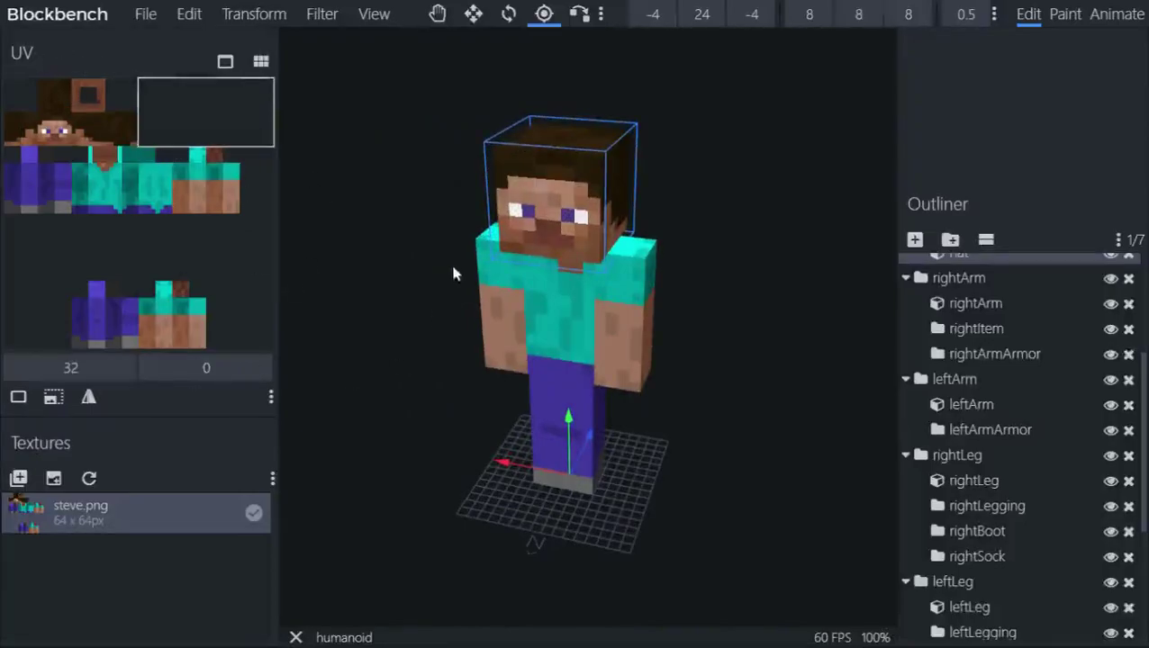
{"action": "scroll", "coordinate": [453, 273], "scroll_direction": "up", "scroll_amount": 3}
{"action": "scroll", "coordinate": [1018, 400], "scroll_direction": "up", "scroll_amount": 3}
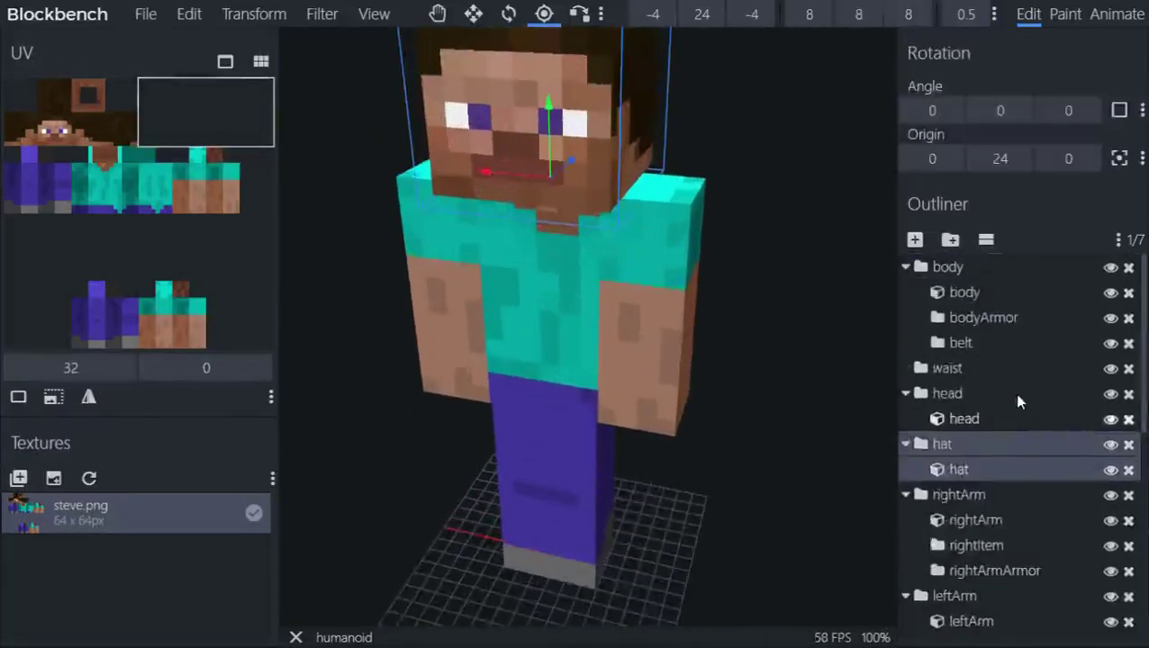
{"action": "left_click", "coordinate": [962, 419]}
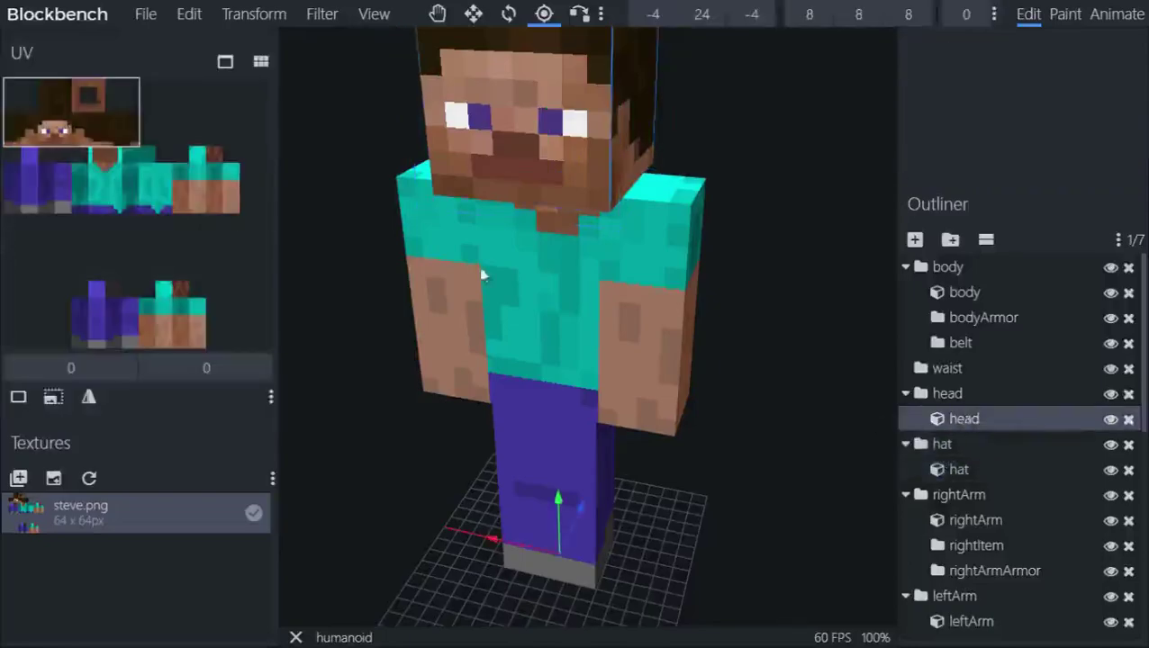
{"action": "scroll", "coordinate": [390, 192], "scroll_direction": "down", "scroll_amount": 5}
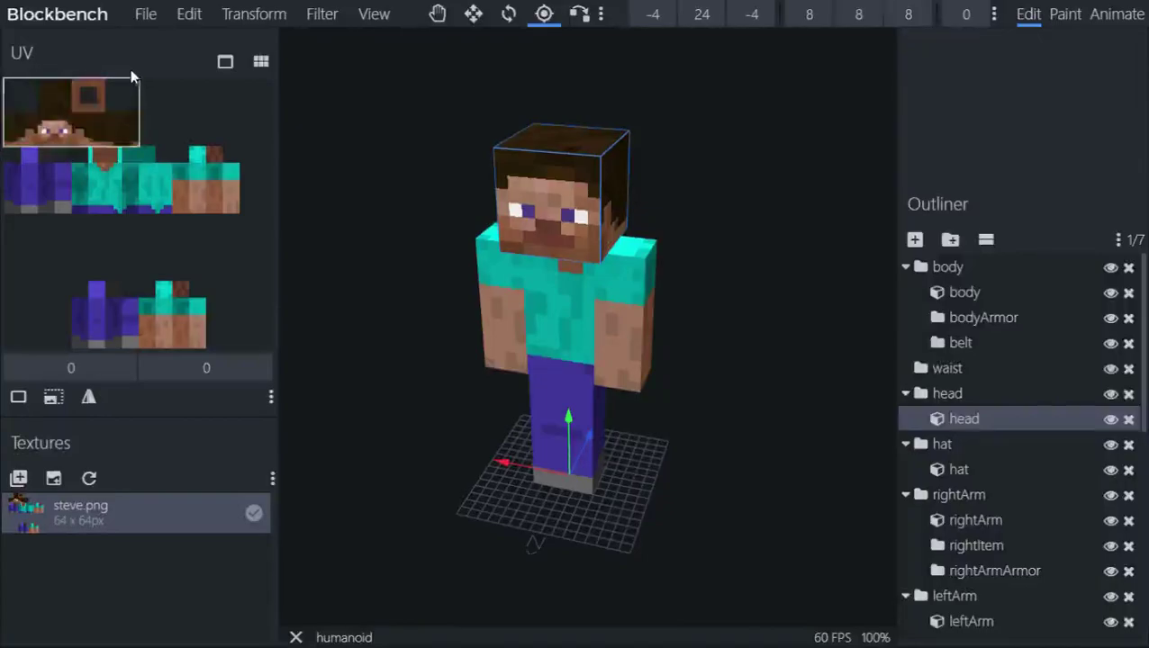
{"action": "left_click_drag", "start_coordinate": [82, 114], "coordinate": [54, 108]}
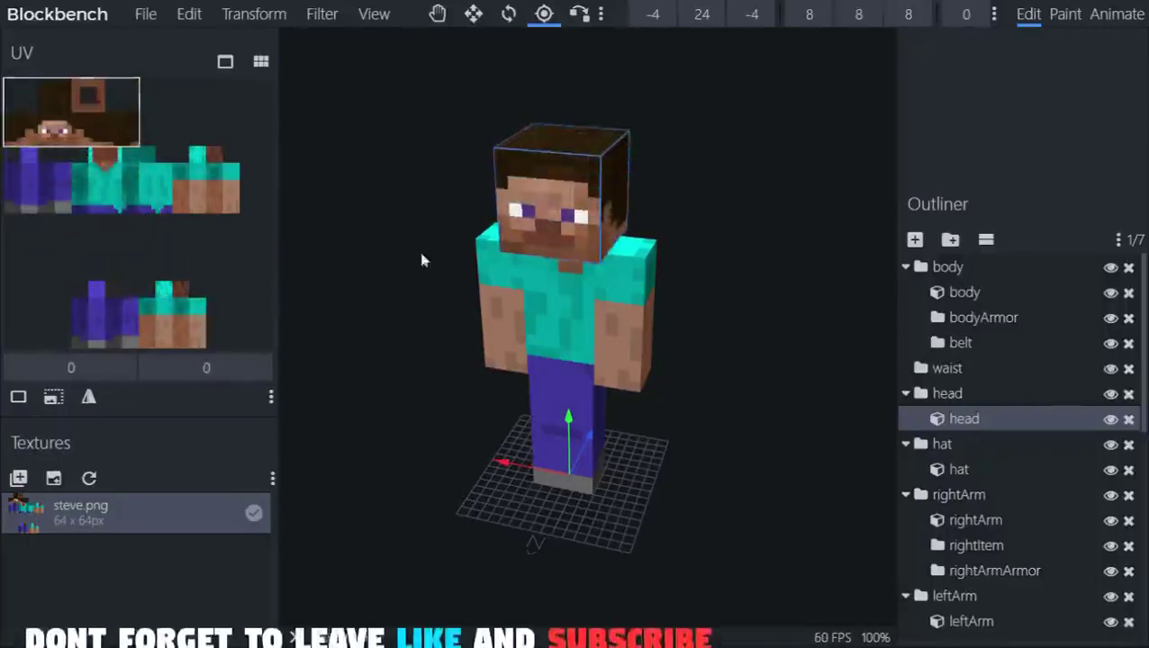
Step: Select the hat cube and move its UV area to the 32,0 hat region
{"action": "right_click", "coordinate": [573, 268]}
{"action": "left_click", "coordinate": [514, 303]}
{"action": "left_click", "coordinate": [560, 309]}
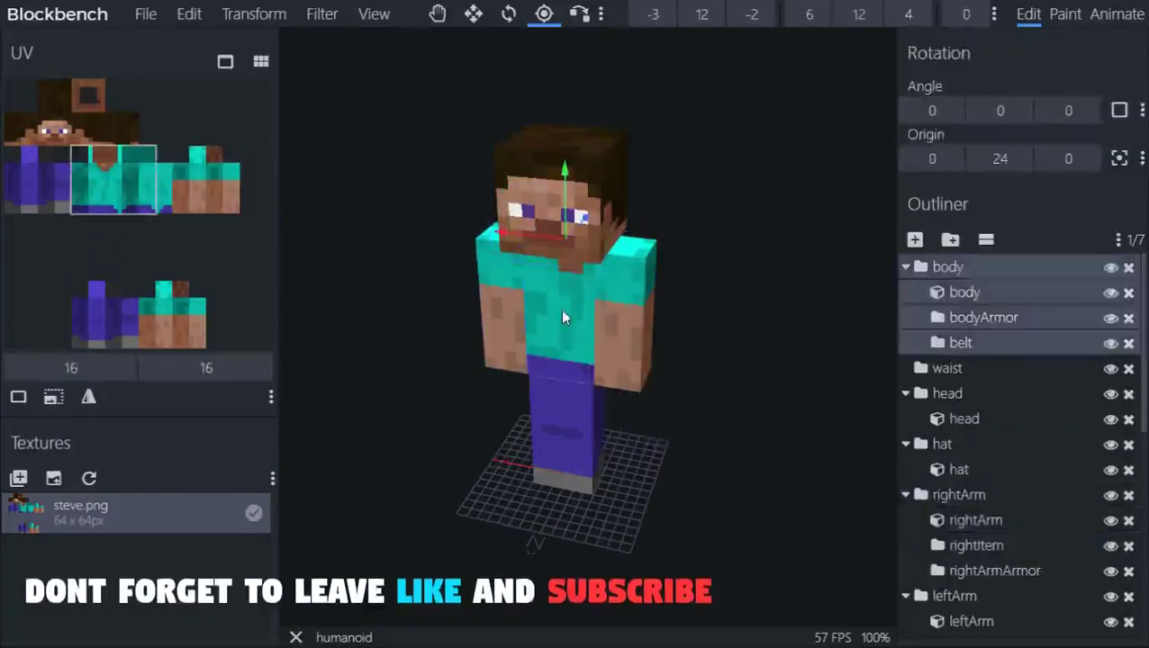
{"action": "left_click", "coordinate": [624, 311]}
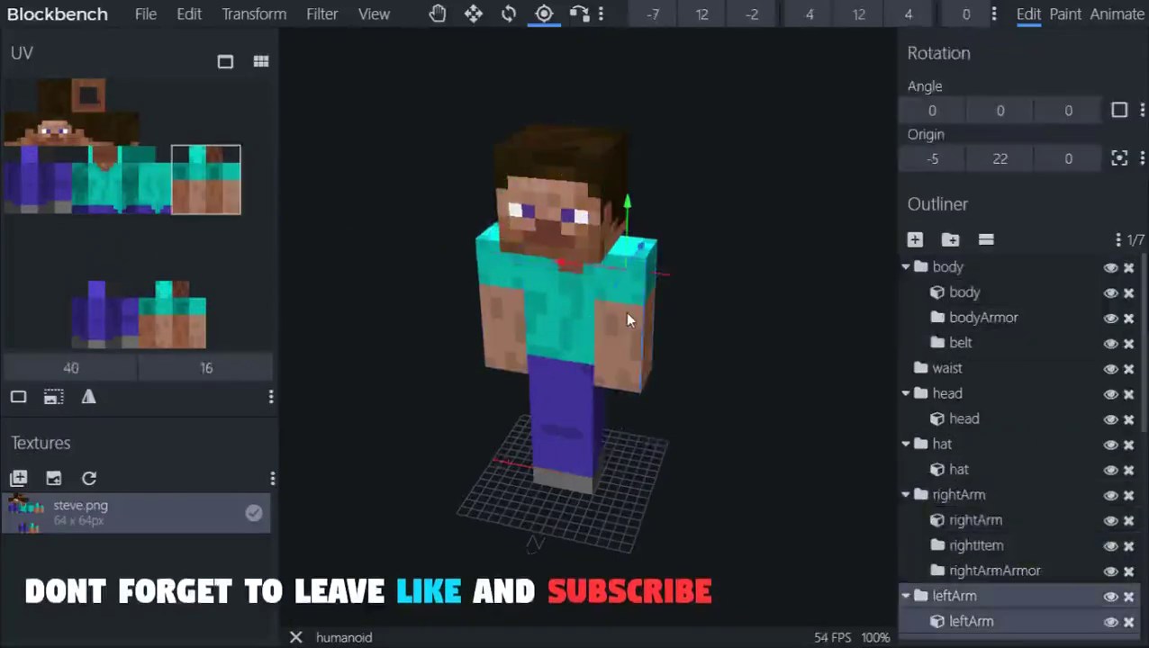
{"action": "left_click", "coordinate": [961, 420]}
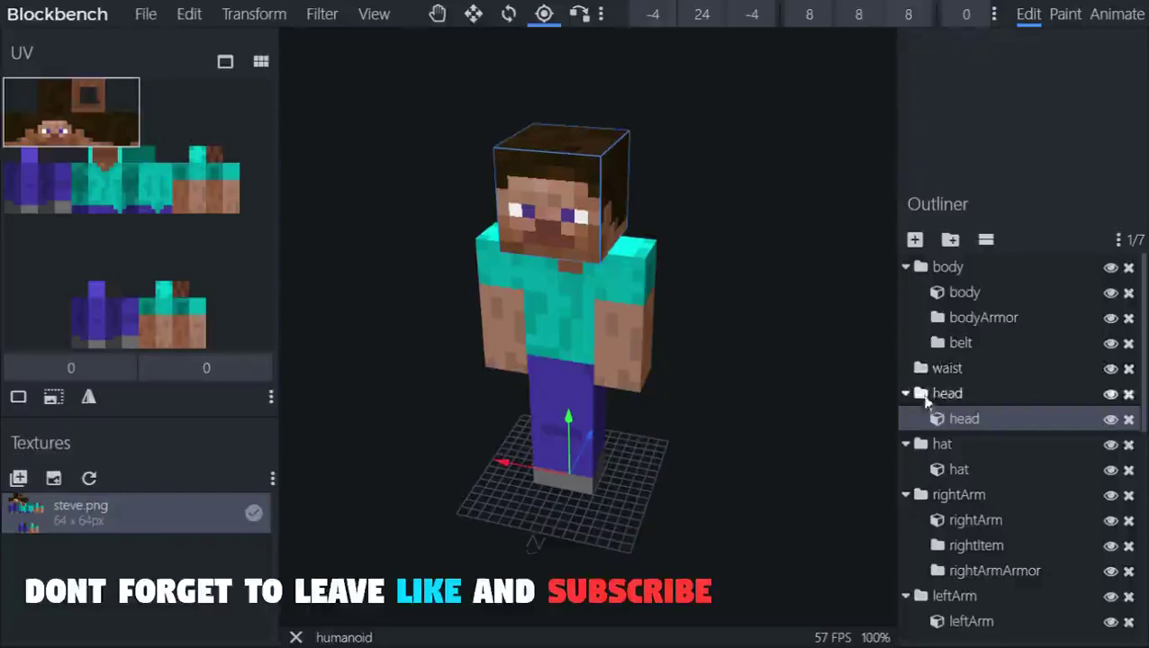
{"action": "left_click", "coordinate": [941, 469]}
{"action": "left_click_drag", "start_coordinate": [236, 132], "coordinate": [93, 117]}
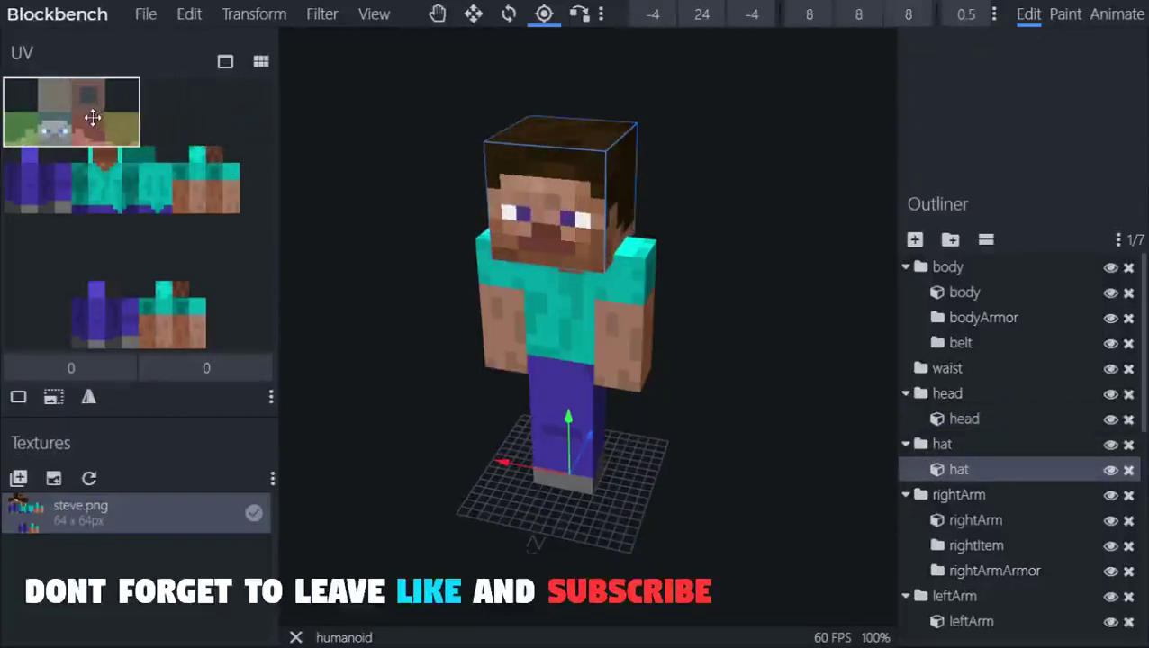
{"action": "left_click_drag", "start_coordinate": [472, 252], "coordinate": [421, 215]}
{"action": "left_click_drag", "start_coordinate": [139, 151], "coordinate": [277, 126]}
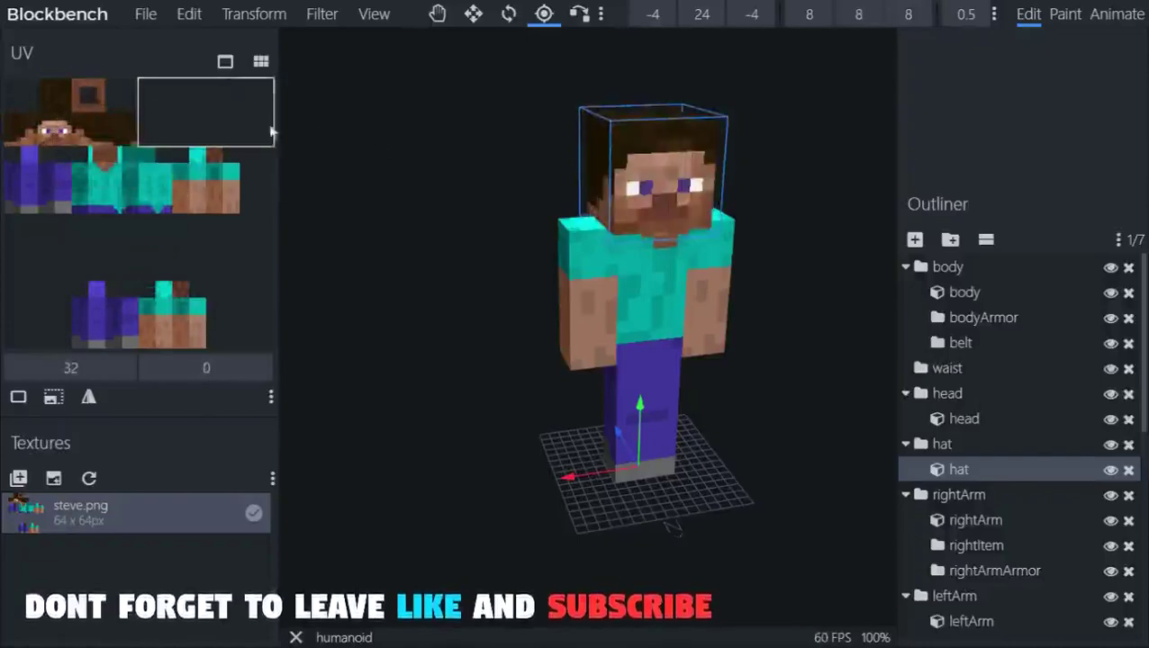
Step: Switch to Paint mode and delete the steve.png texture
{"action": "left_click", "coordinate": [1065, 15]}
{"action": "left_click_drag", "start_coordinate": [820, 404], "coordinate": [743, 424]}
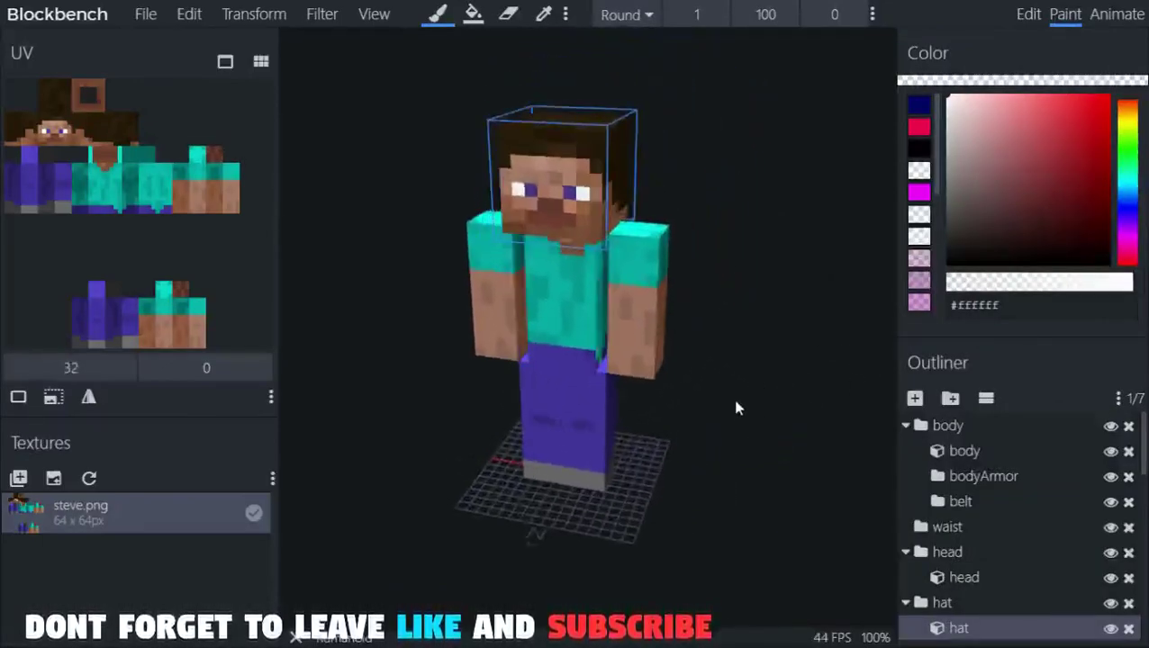
{"action": "key", "text": "Delete"}
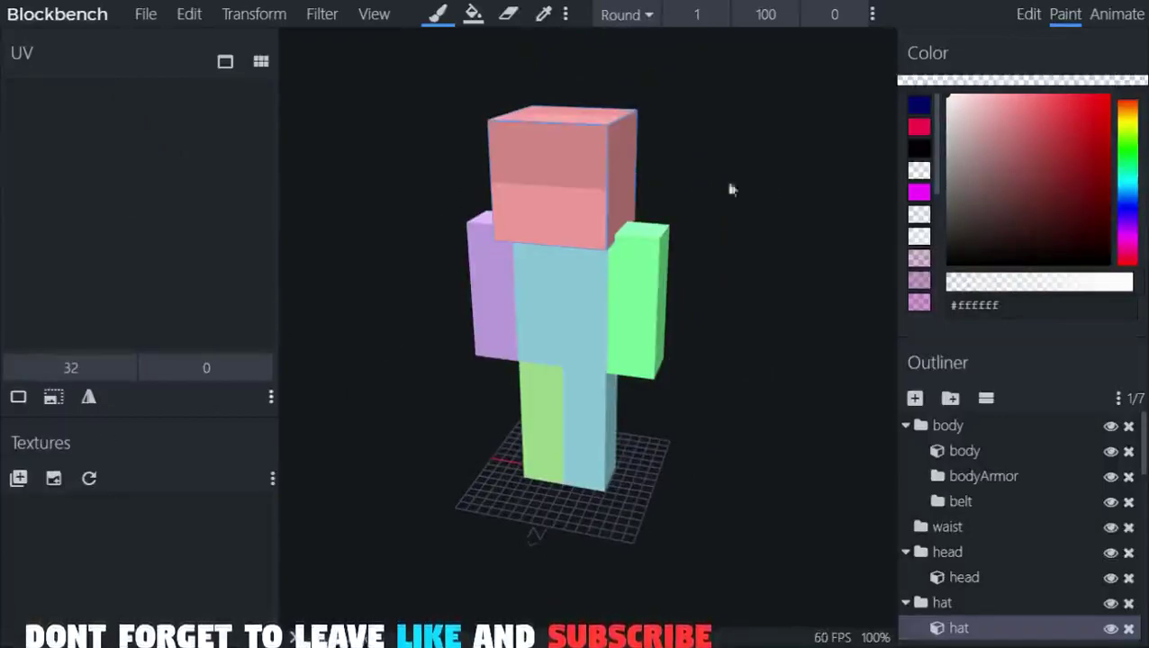
Step: Start a new texture with a bright green background colour
{"action": "left_click", "coordinate": [61, 484]}
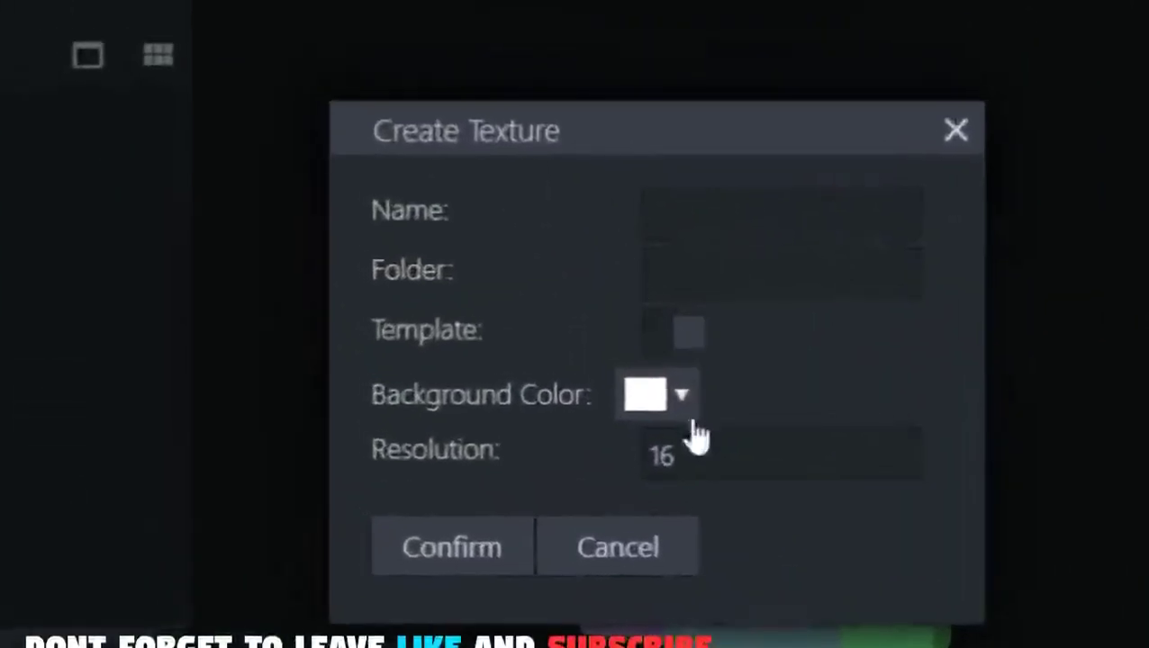
{"action": "left_click", "coordinate": [681, 394]}
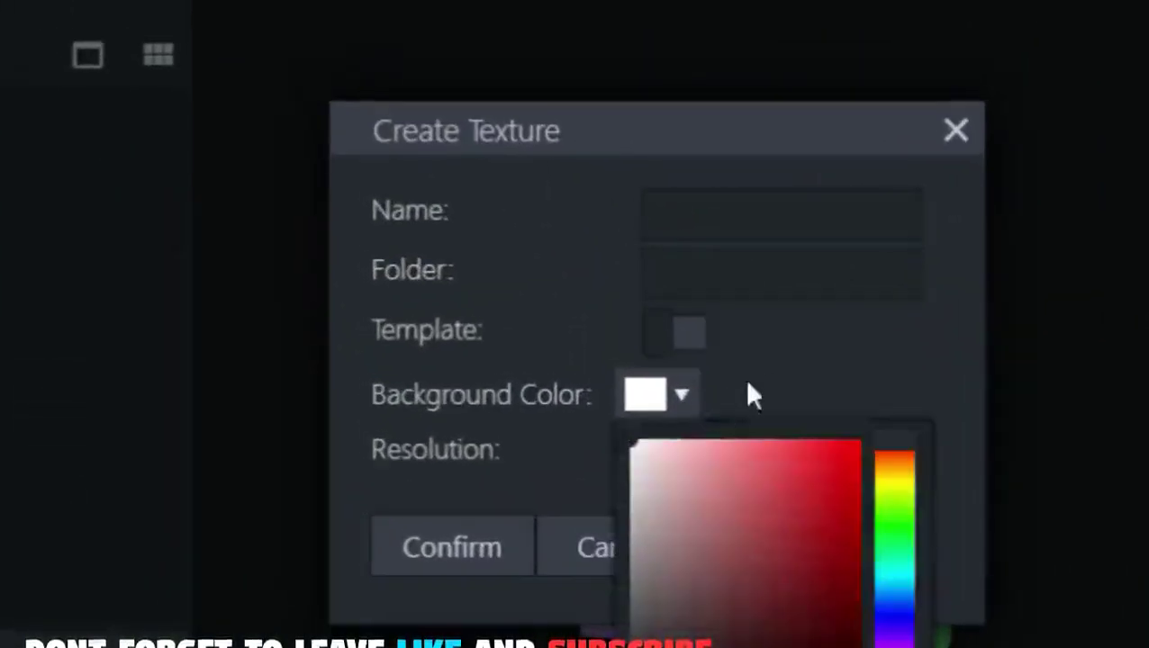
{"action": "left_click", "coordinate": [852, 515]}
{"action": "left_click", "coordinate": [860, 458]}
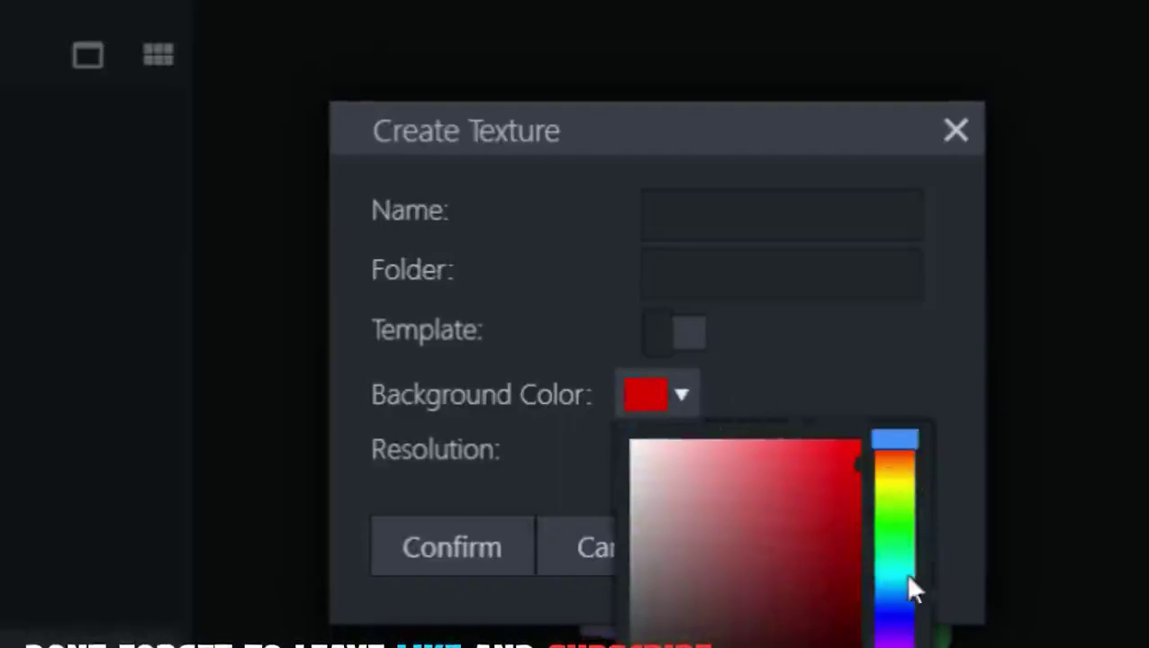
{"action": "left_click", "coordinate": [903, 486]}
{"action": "left_click", "coordinate": [781, 443]}
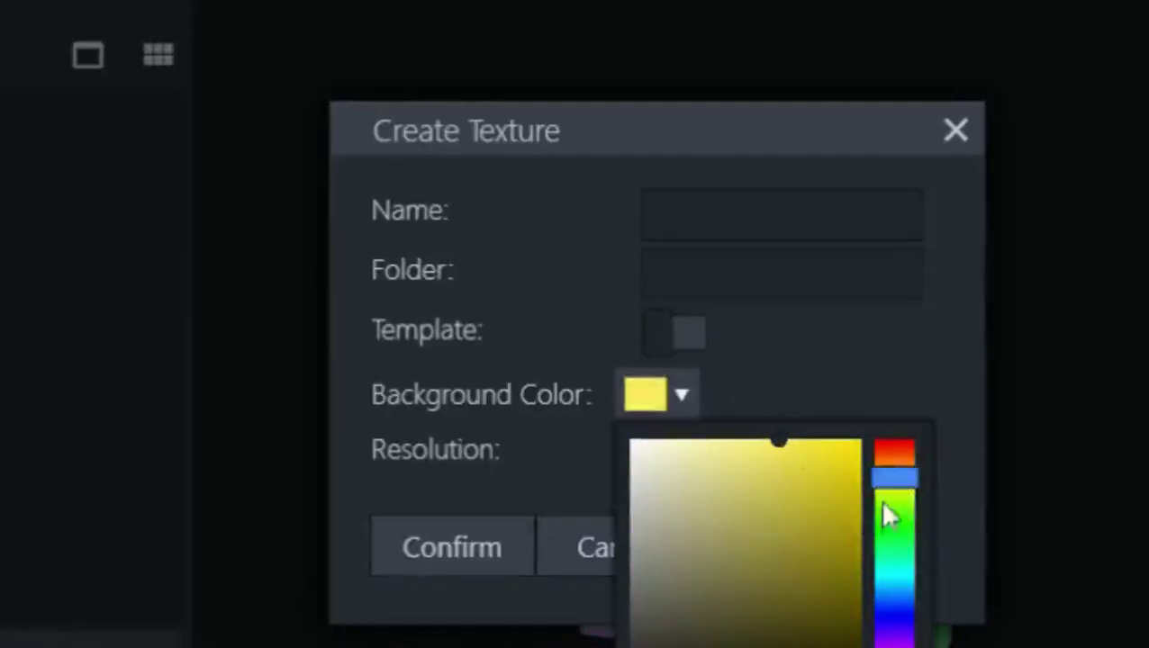
{"action": "mouse_move", "coordinate": [883, 502]}
{"action": "left_mouse_down"}
{"action": "mouse_move", "coordinate": [908, 464]}
{"action": "mouse_move", "coordinate": [911, 512]}
{"action": "left_mouse_up"}
{"action": "mouse_move", "coordinate": [783, 443]}
{"action": "left_mouse_down"}
{"action": "mouse_move", "coordinate": [871, 540]}
{"action": "mouse_move", "coordinate": [879, 440]}
{"action": "mouse_move", "coordinate": [916, 453]}
{"action": "left_mouse_up"}
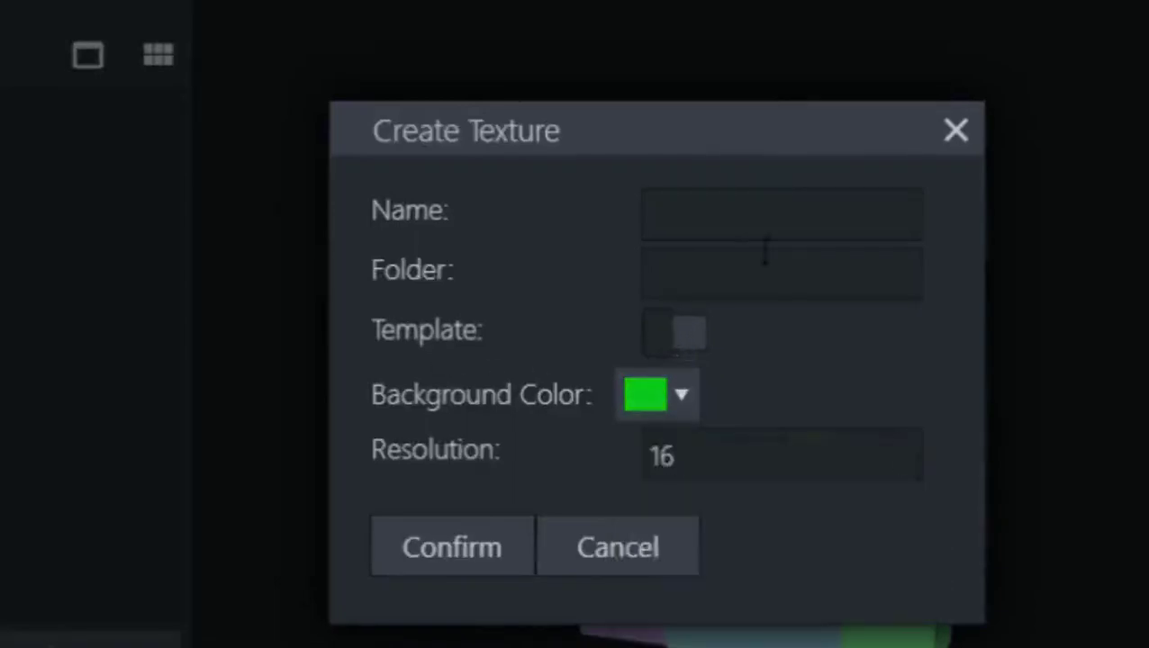
Step: Name the new texture orc.default and set its folder to mobs
{"action": "left_click", "coordinate": [783, 235]}
{"action": "type", "text": "orc"}
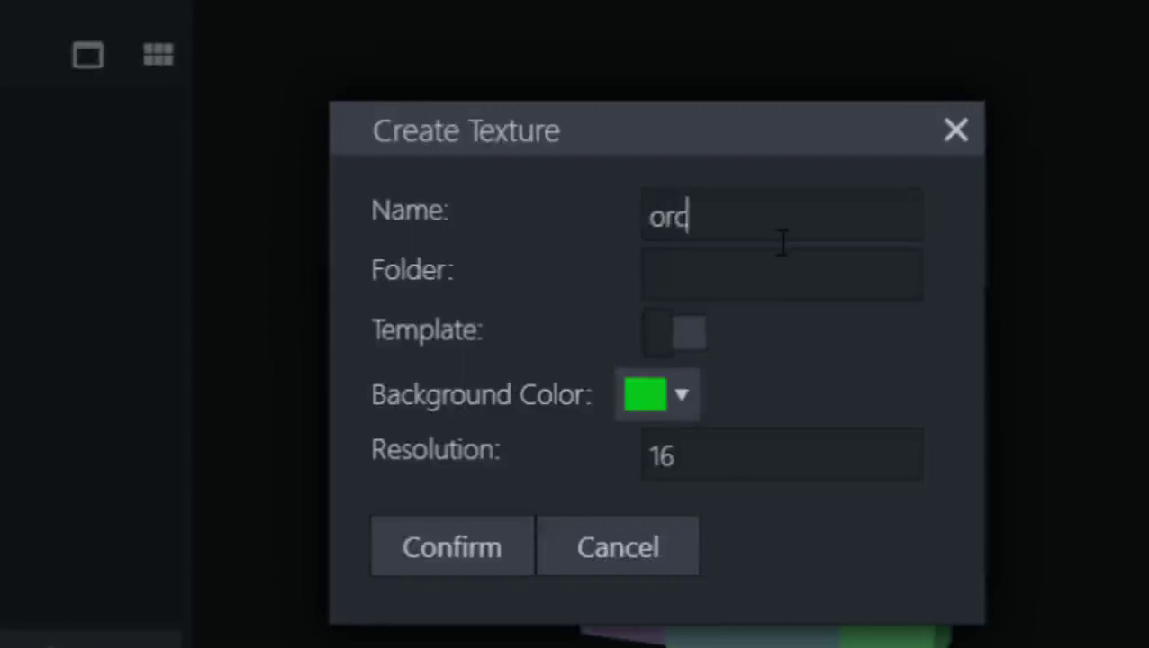
{"action": "type", "text": ".default"}
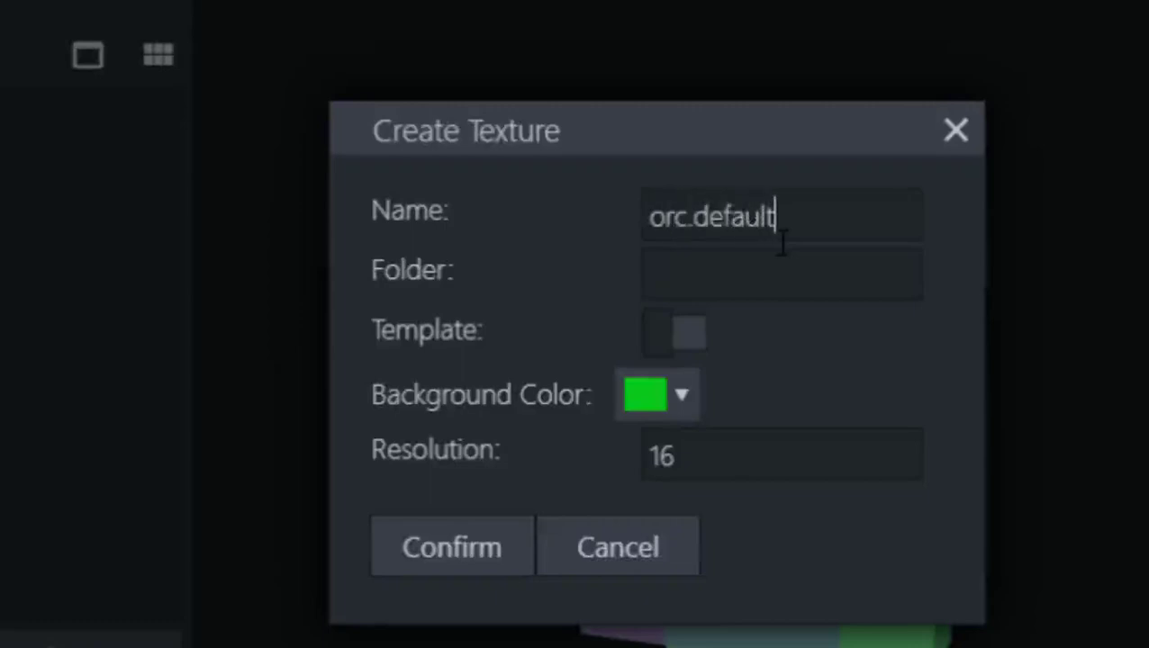
{"action": "key", "text": "Tab"}
{"action": "type", "text": "mob"}
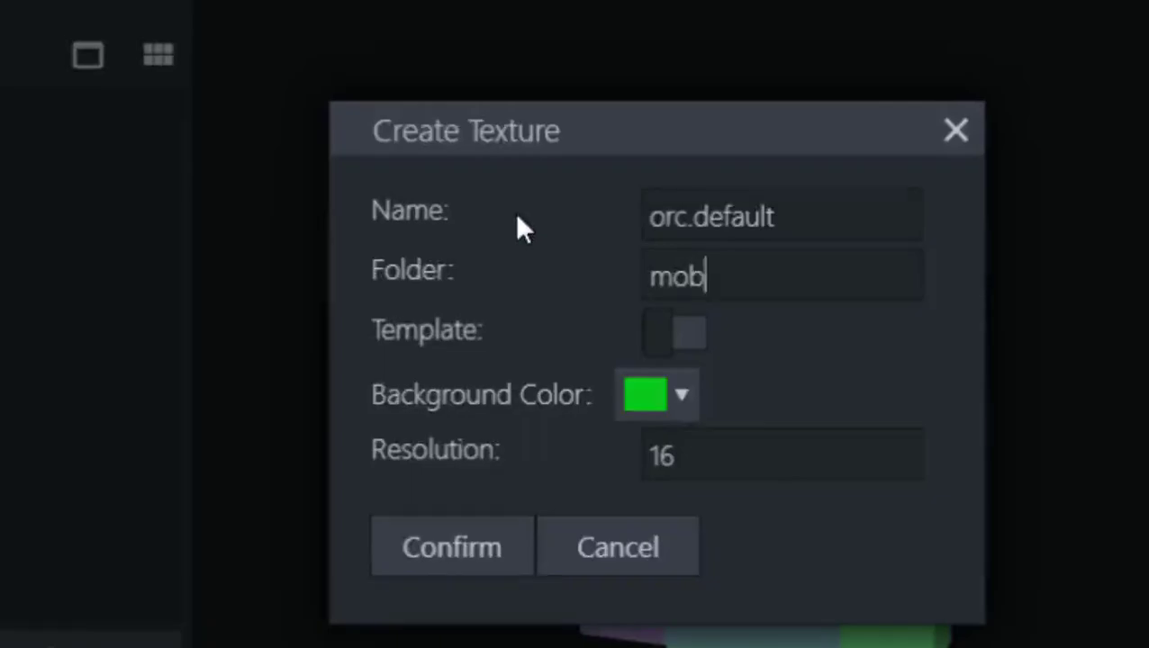
Step: Enable Template so orc.default becomes a 64×64 green-skin template on the orc
{"action": "left_click", "coordinate": [681, 335]}
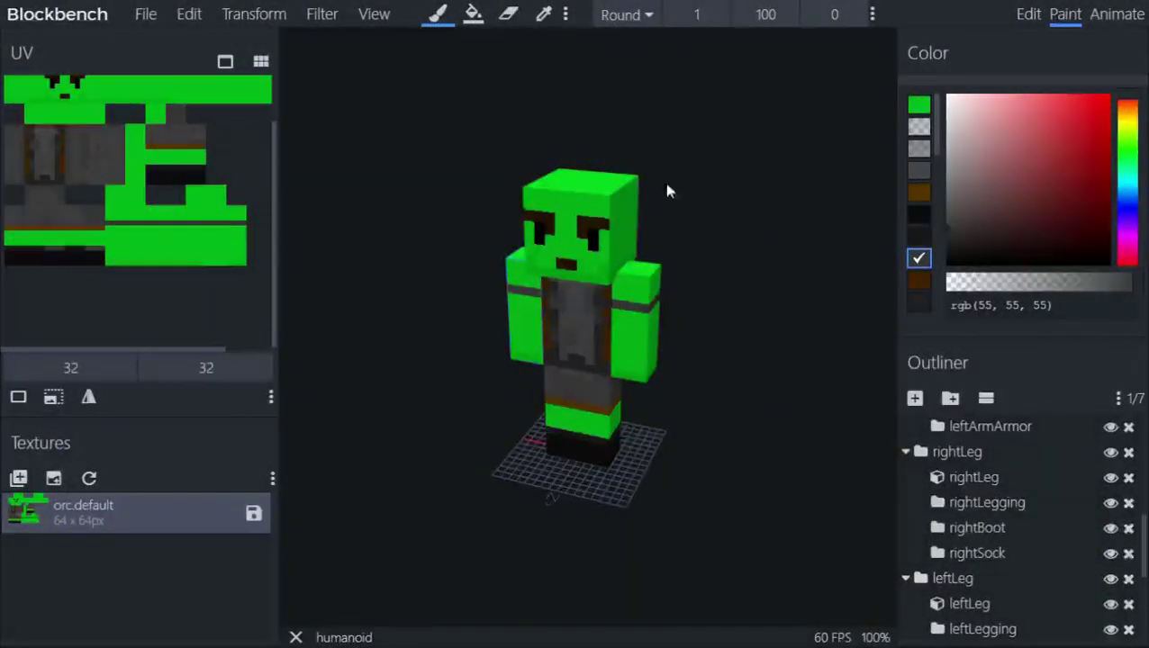
{"action": "mouse_move", "coordinate": [669, 187]}
{"action": "left_mouse_down"}
{"action": "mouse_move", "coordinate": [731, 182]}
{"action": "mouse_move", "coordinate": [696, 147]}
{"action": "mouse_move", "coordinate": [677, 187]}
{"action": "mouse_move", "coordinate": [644, 202]}
{"action": "mouse_move", "coordinate": [631, 154]}
{"action": "mouse_move", "coordinate": [713, 170]}
{"action": "left_mouse_up"}
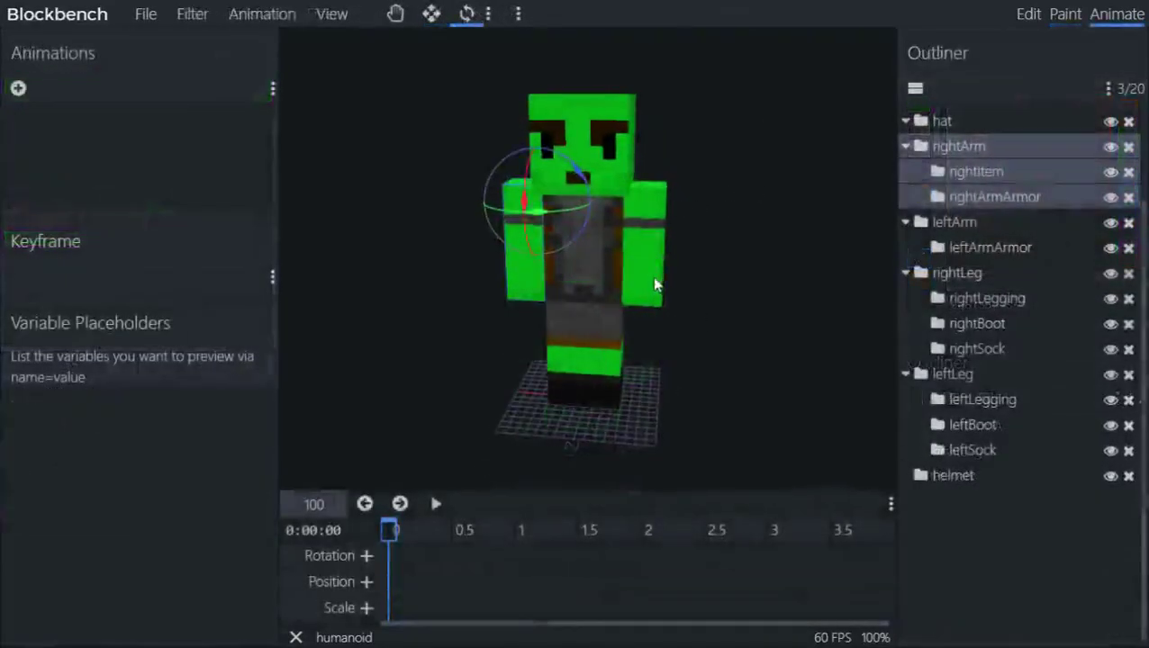
Step: Add a new animation and rotate the right arm to -25 with a keyframe
{"action": "left_click_drag", "start_coordinate": [657, 282], "coordinate": [751, 266]}
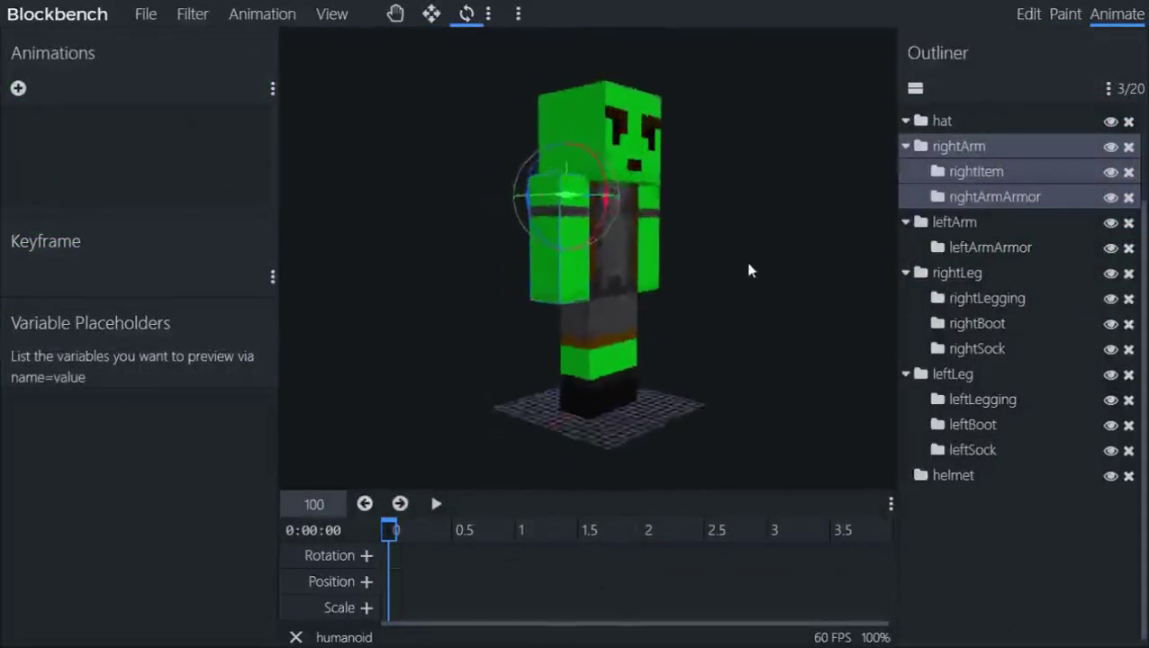
{"action": "left_click", "coordinate": [18, 88]}
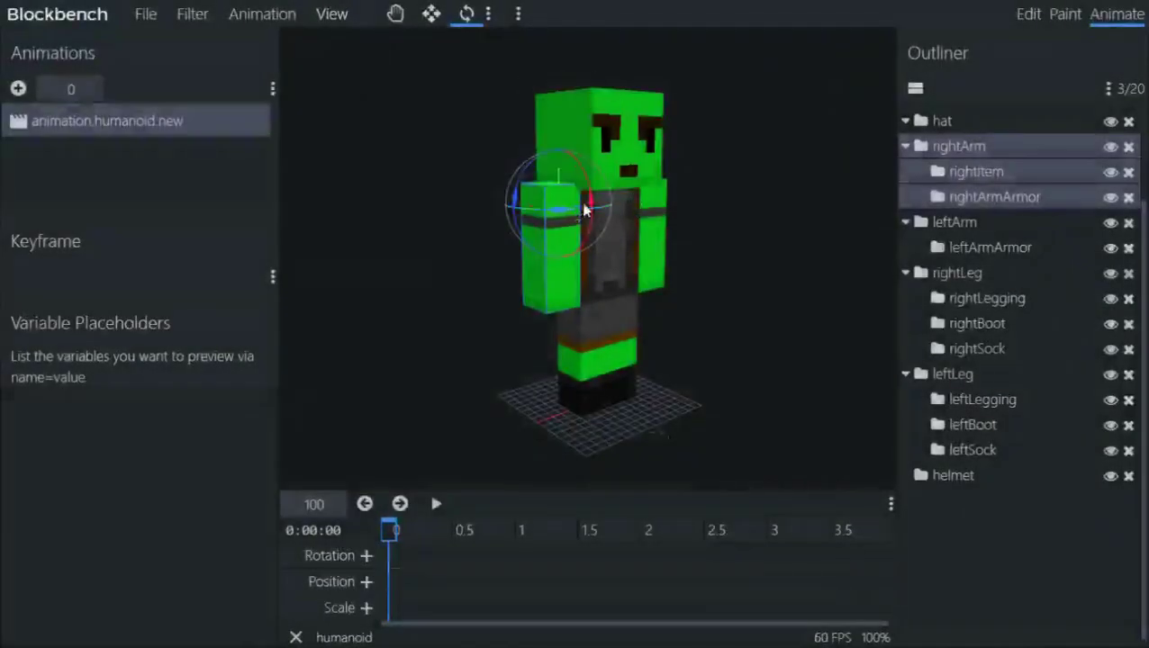
{"action": "left_click_drag", "start_coordinate": [584, 210], "coordinate": [598, 85]}
{"action": "left_click_drag", "start_coordinate": [448, 269], "coordinate": [608, 315]}
Step: Rotate the right leg to 55, then delete that rotation keyframe
{"action": "left_click", "coordinate": [598, 378]}
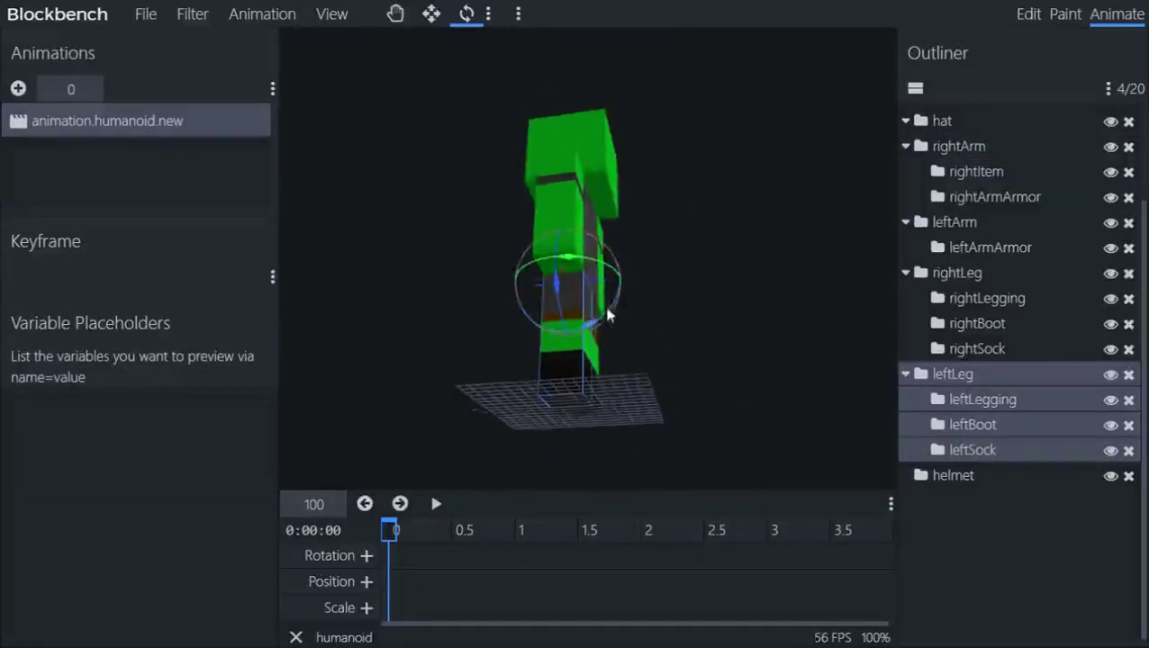
{"action": "left_click", "coordinate": [611, 352]}
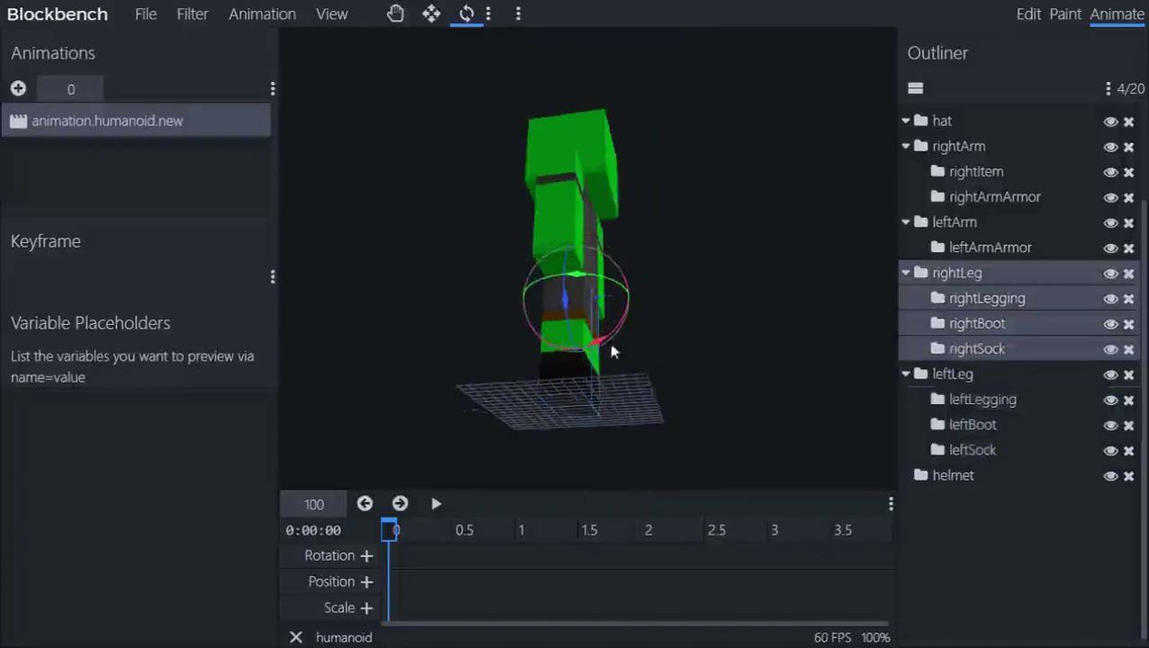
{"action": "left_click_drag", "start_coordinate": [611, 352], "coordinate": [838, 164]}
{"action": "left_click_drag", "start_coordinate": [628, 379], "coordinate": [666, 443]}
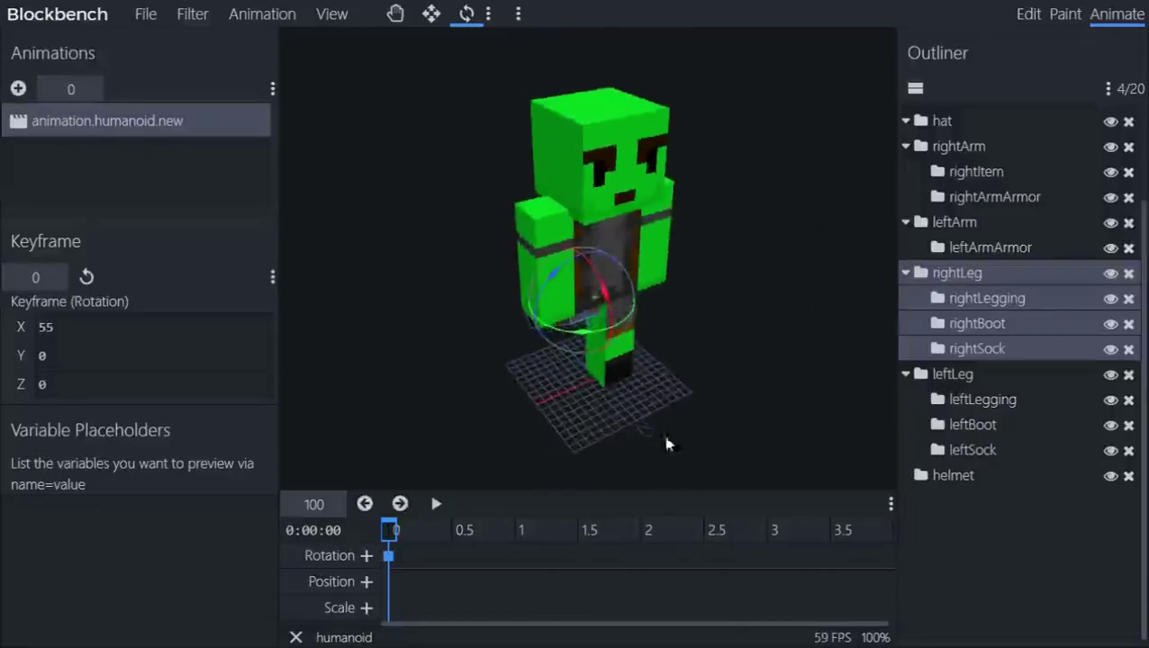
{"action": "key", "text": "Delete"}
{"action": "left_click_drag", "start_coordinate": [594, 470], "coordinate": [755, 330]}
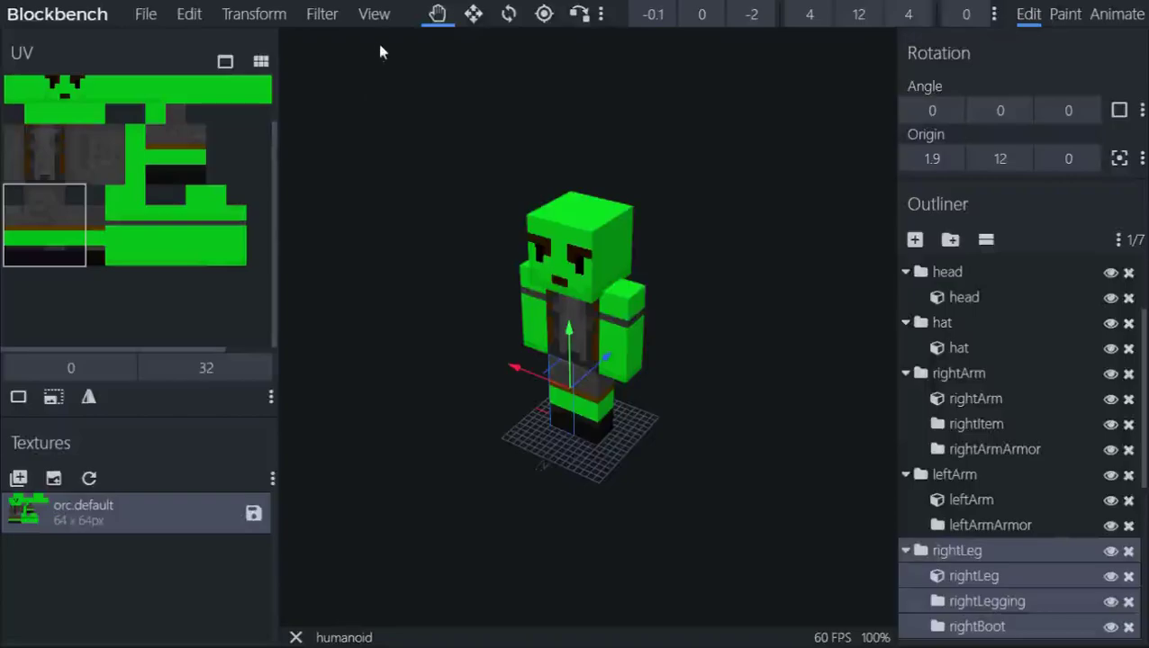
Step: Turn on wireframe display and select the hat cube
{"action": "left_click", "coordinate": [374, 16]}
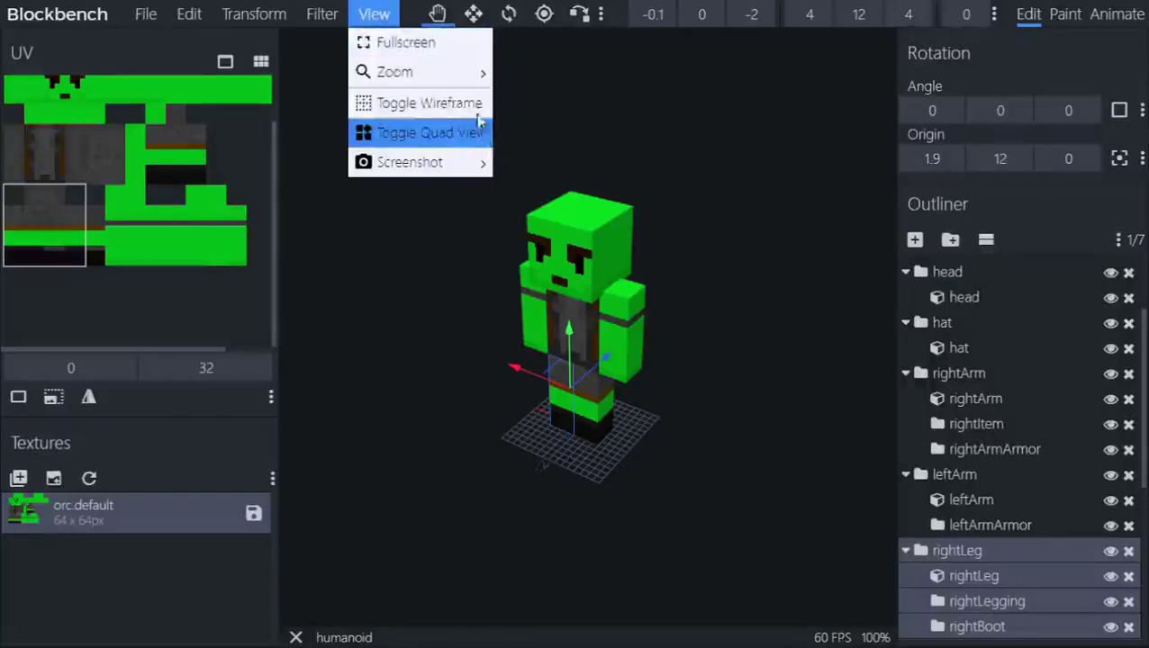
{"action": "left_click", "coordinate": [428, 103]}
{"action": "left_click_drag", "start_coordinate": [497, 256], "coordinate": [581, 221]}
{"action": "scroll", "coordinate": [612, 260], "scroll_direction": "up", "scroll_amount": 3}
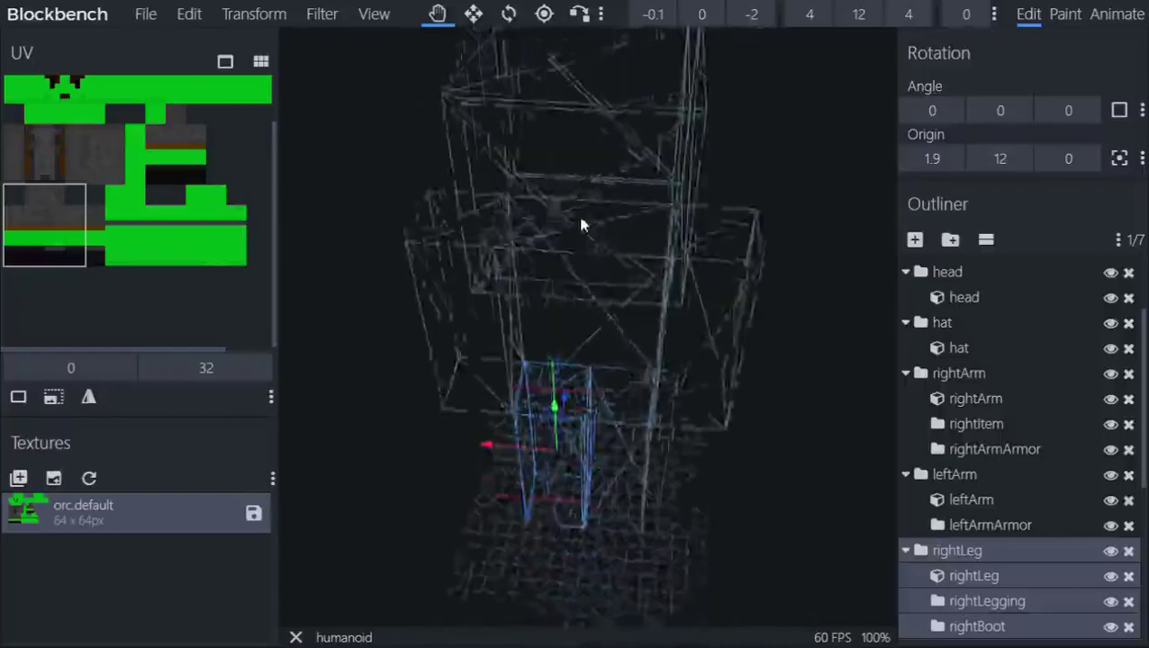
{"action": "scroll", "coordinate": [559, 243], "scroll_direction": "down", "scroll_amount": 3}
{"action": "left_click", "coordinate": [588, 293]}
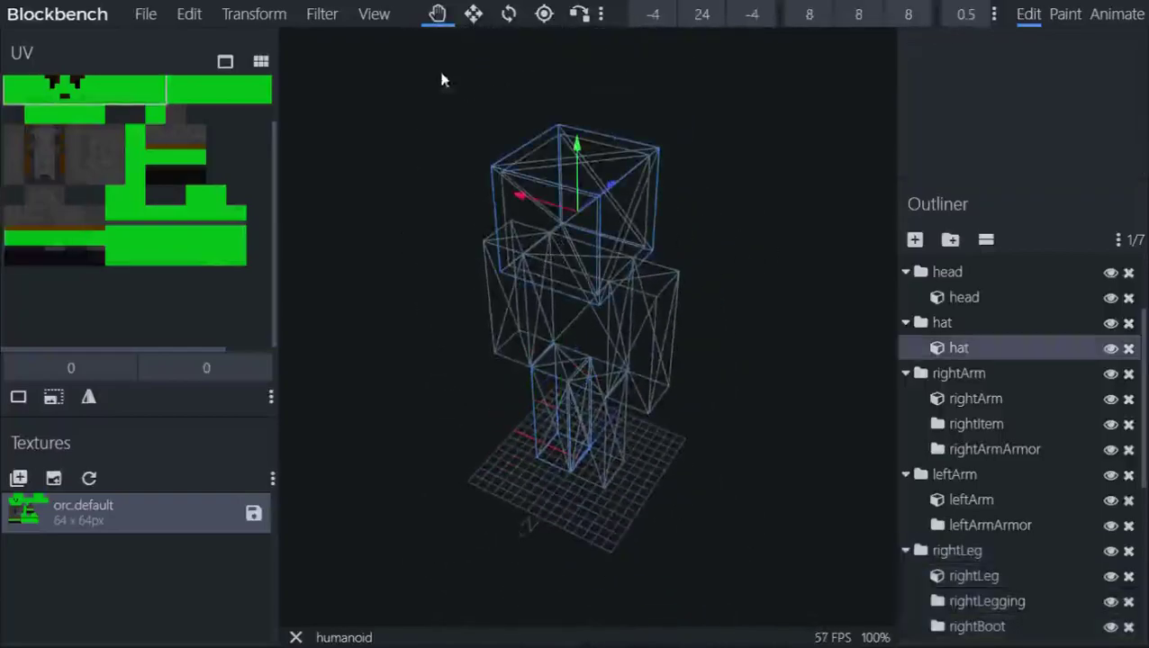
Step: Switch wireframe off for solid rendering and reset the view zoom
{"action": "left_click", "coordinate": [379, 16]}
{"action": "left_click", "coordinate": [423, 102]}
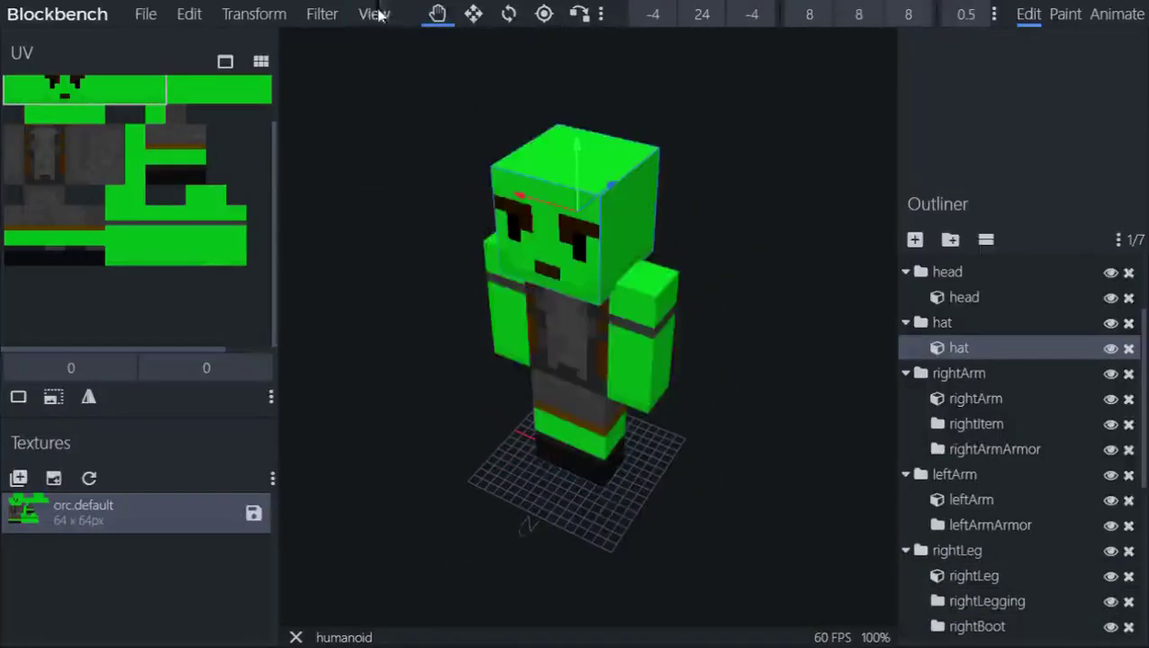
{"action": "left_click", "coordinate": [379, 13]}
{"action": "mouse_move", "coordinate": [460, 85]}
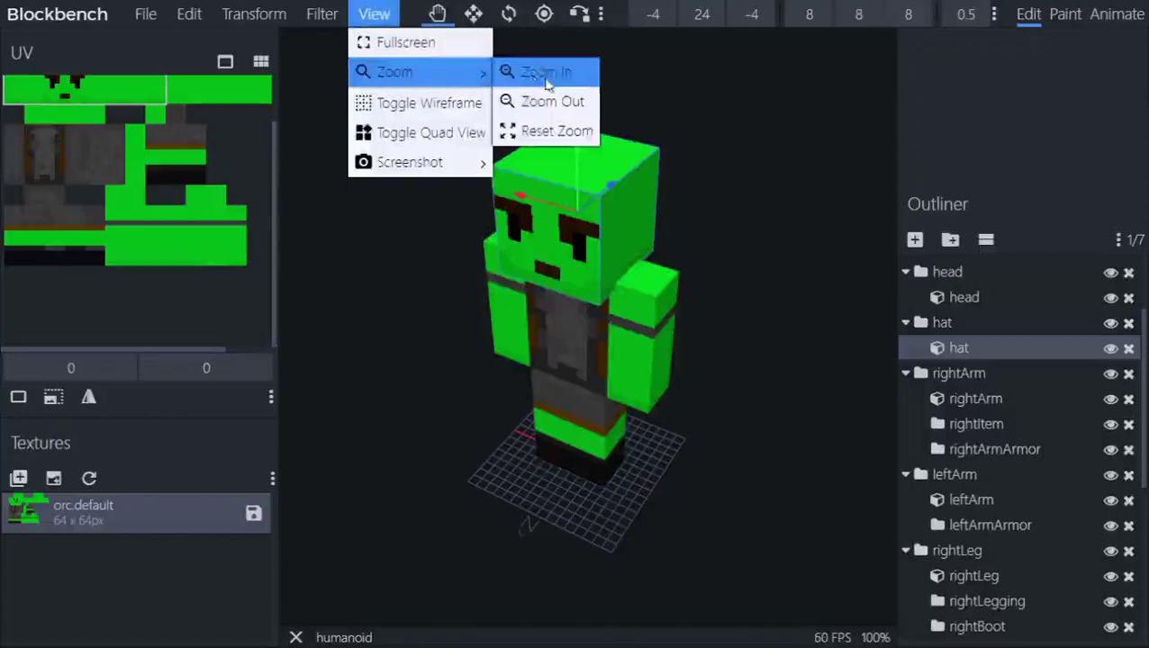
{"action": "left_click", "coordinate": [551, 135]}
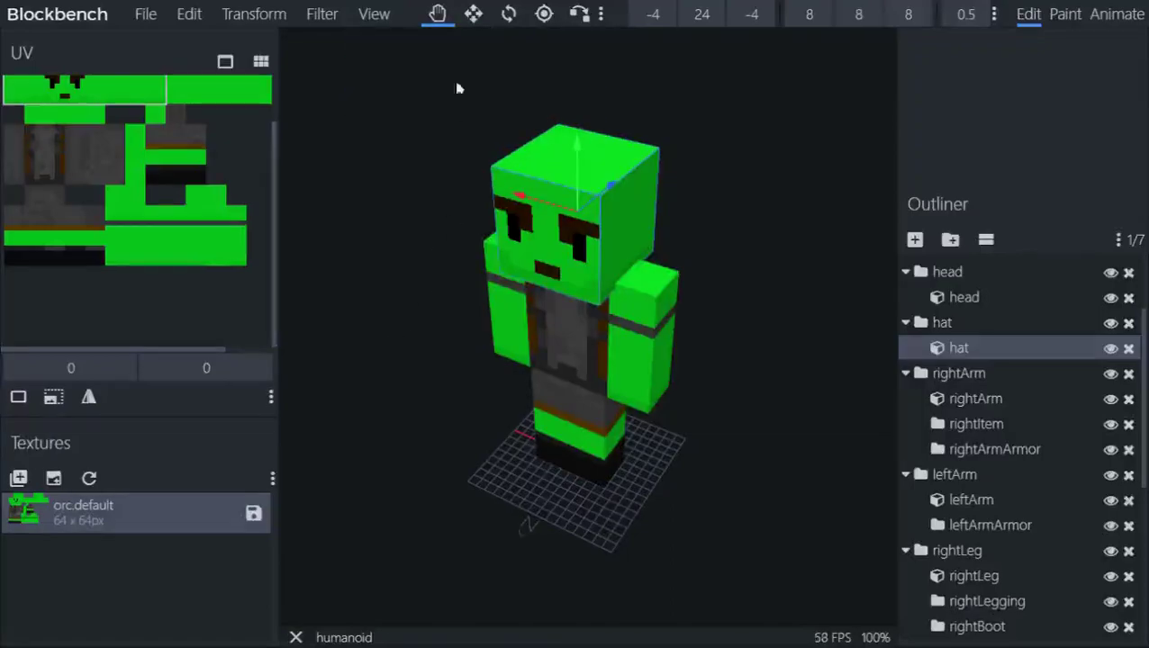
Step: Switch to quad view and frame the orc in the front, side and 3D panes
{"action": "left_click", "coordinate": [377, 16]}
{"action": "left_click", "coordinate": [422, 135]}
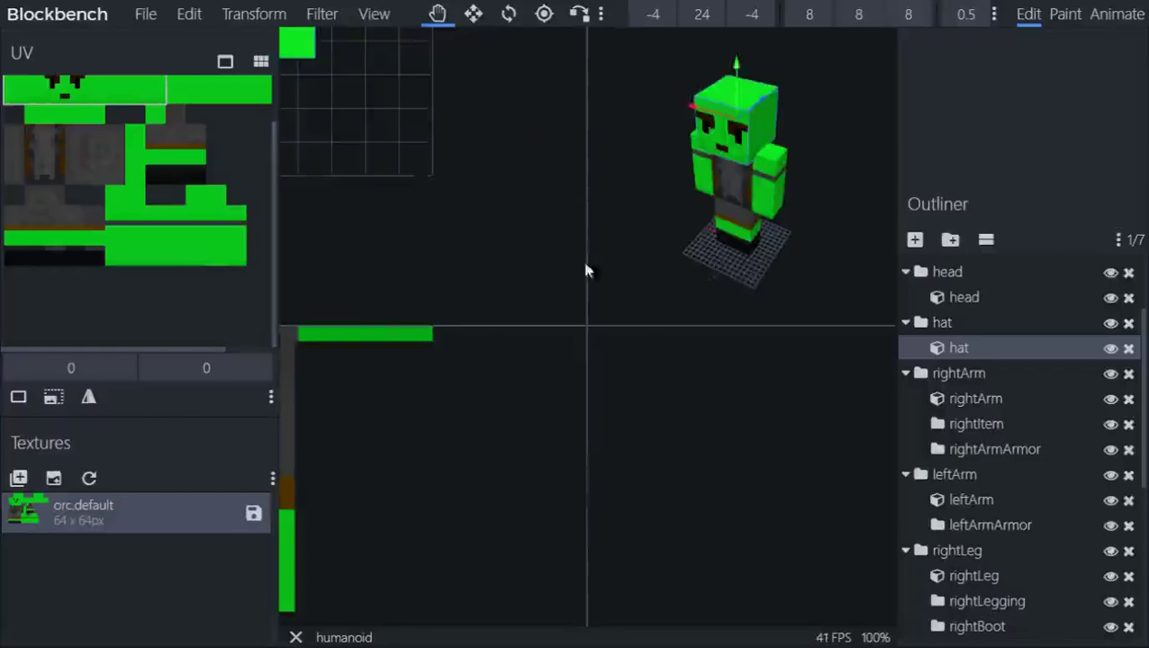
{"action": "scroll", "coordinate": [417, 225], "scroll_direction": "down", "scroll_amount": 6}
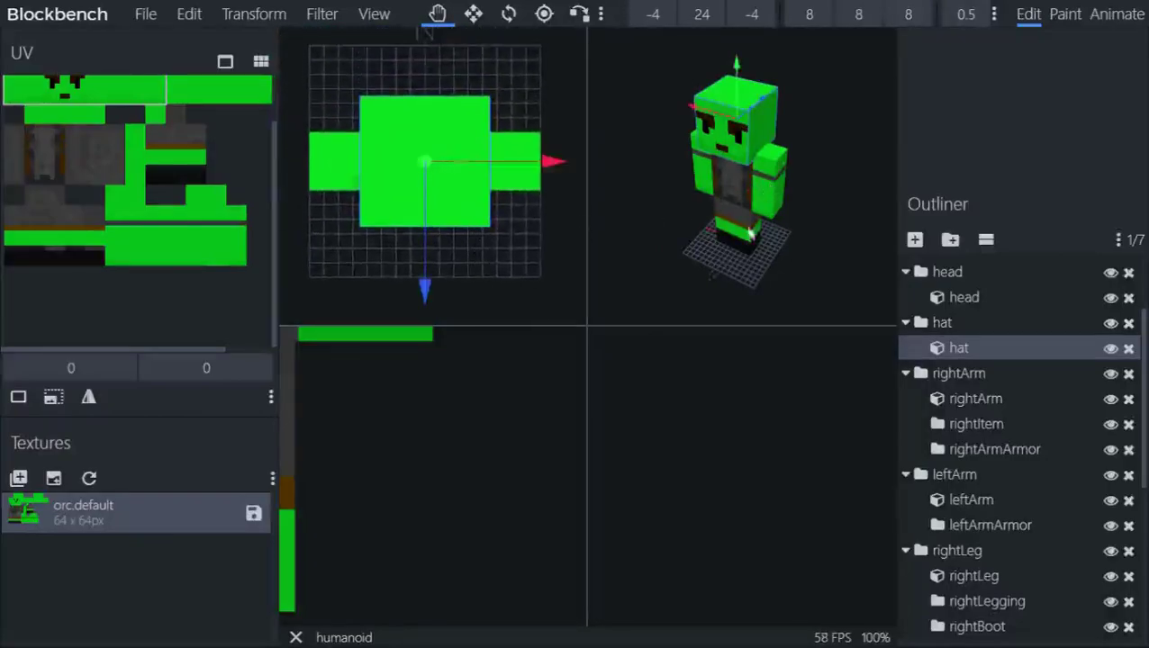
{"action": "right_click_drag", "start_coordinate": [445, 453], "coordinate": [477, 448]}
{"action": "scroll", "coordinate": [477, 449], "scroll_direction": "down", "scroll_amount": 8}
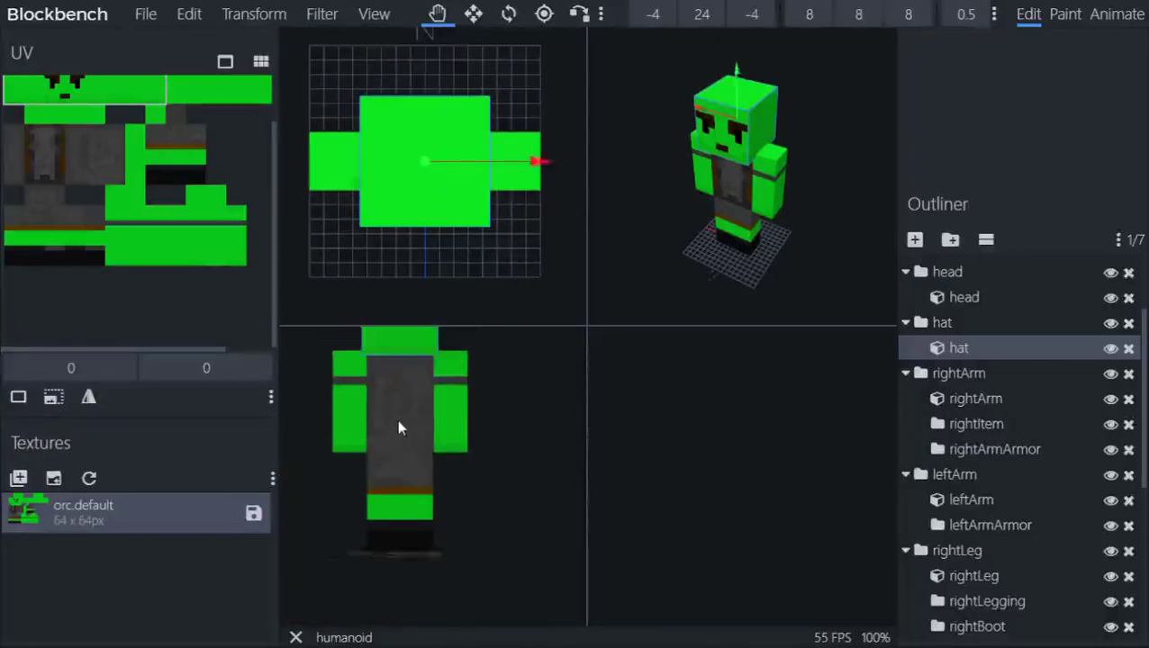
{"action": "scroll", "coordinate": [736, 439], "scroll_direction": "down", "scroll_amount": 6}
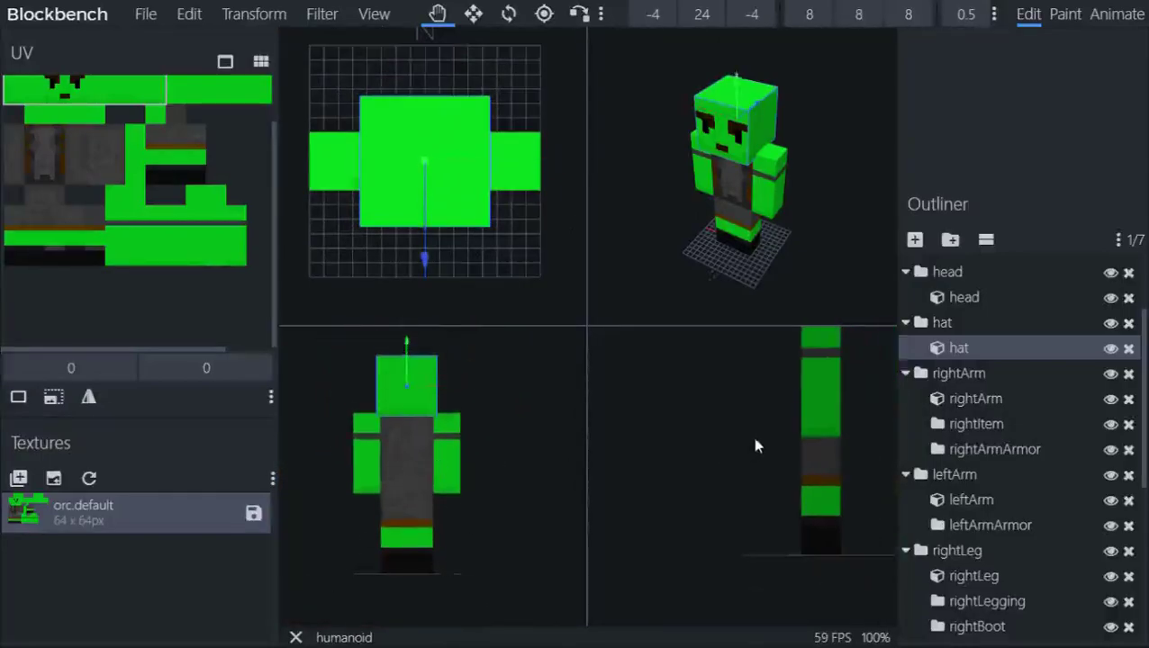
{"action": "right_click_drag", "start_coordinate": [807, 465], "coordinate": [731, 468]}
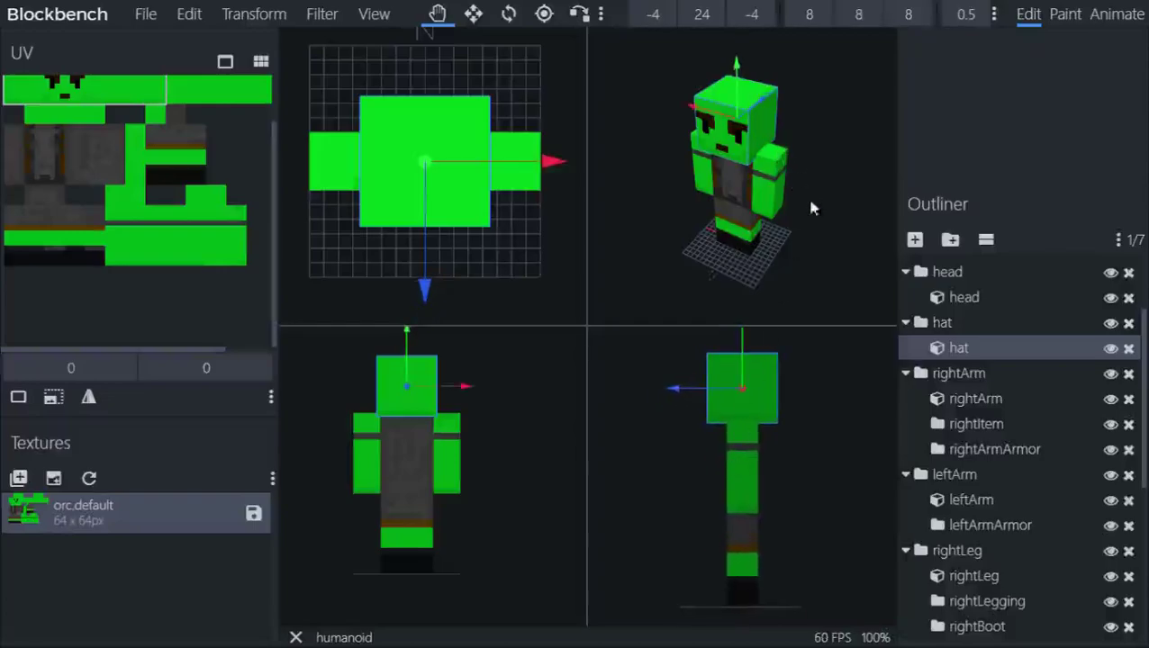
{"action": "left_click_drag", "start_coordinate": [810, 209], "coordinate": [769, 176]}
Step: Stretch the hat cube's depth to 21 with the Resize tool
{"action": "left_click", "coordinate": [474, 14]}
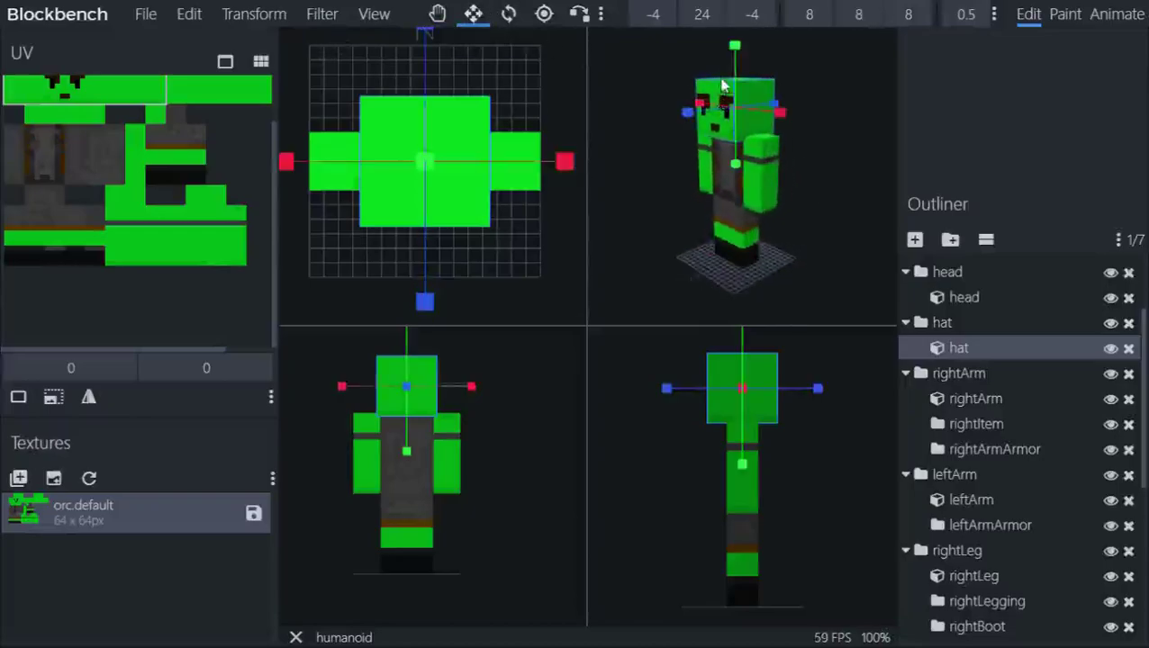
{"action": "left_click_drag", "start_coordinate": [765, 108], "coordinate": [743, 119]}
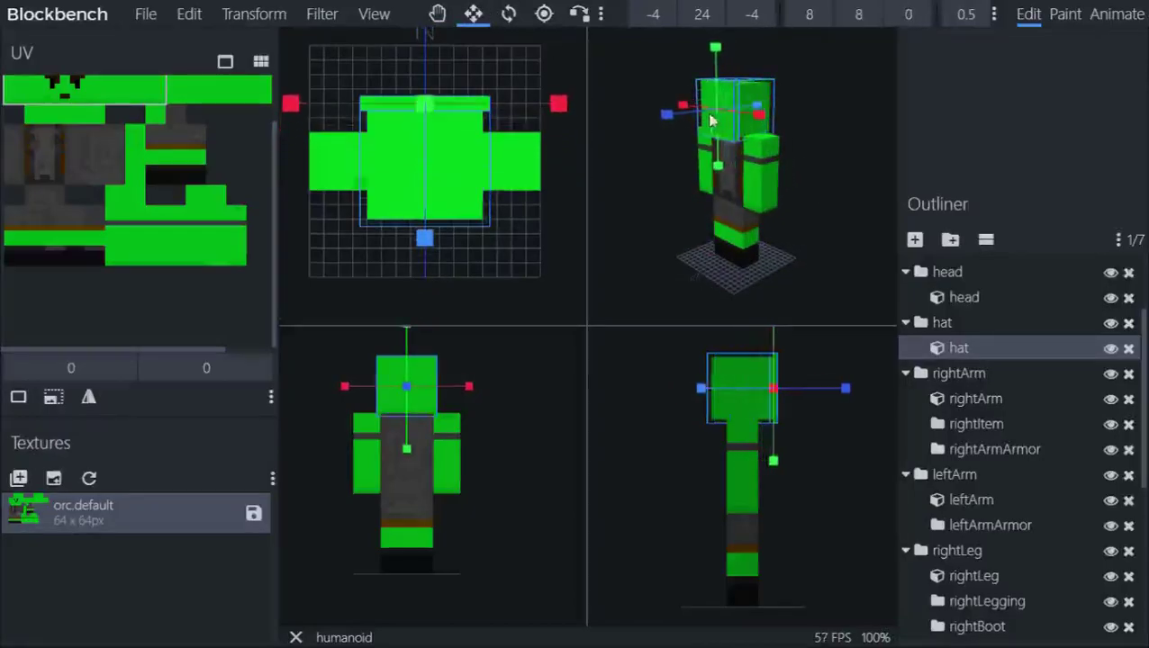
{"action": "left_click_drag", "start_coordinate": [711, 119], "coordinate": [684, 154]}
Step: Return the hat cube to depth 8 and dismiss the captured screenshot
{"action": "scroll", "coordinate": [662, 167], "scroll_direction": "down", "scroll_amount": 2}
{"action": "right_click", "coordinate": [661, 167]}
{"action": "key", "text": "Escape"}
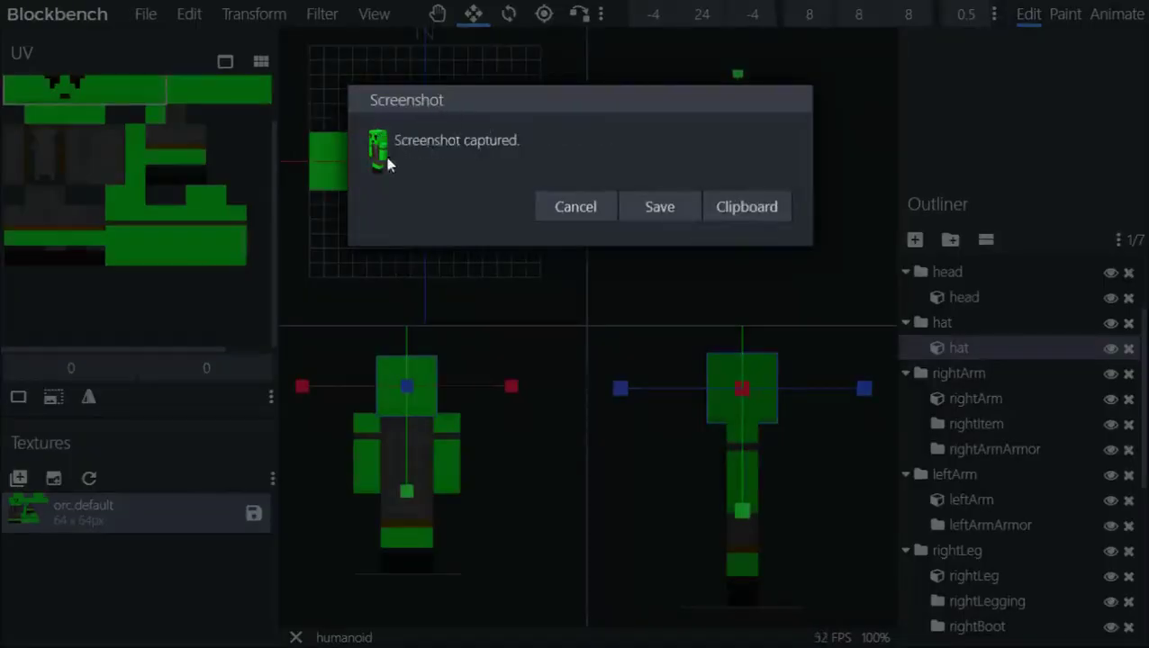
{"action": "left_click", "coordinate": [575, 207]}
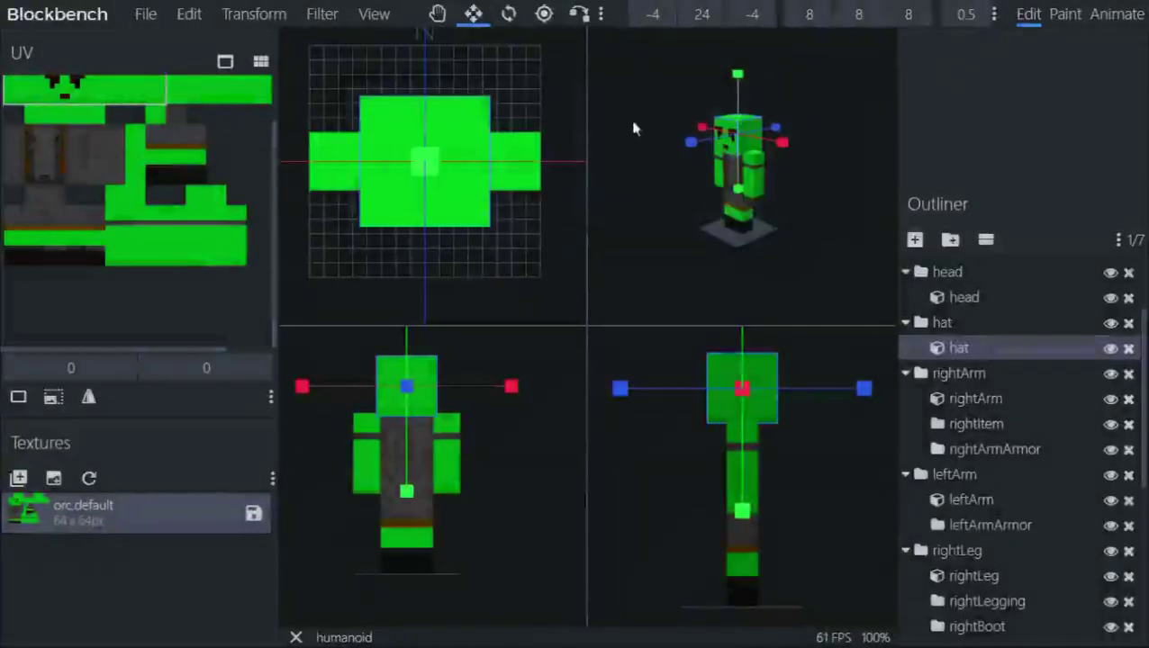
{"action": "left_click_drag", "start_coordinate": [634, 128], "coordinate": [682, 196]}
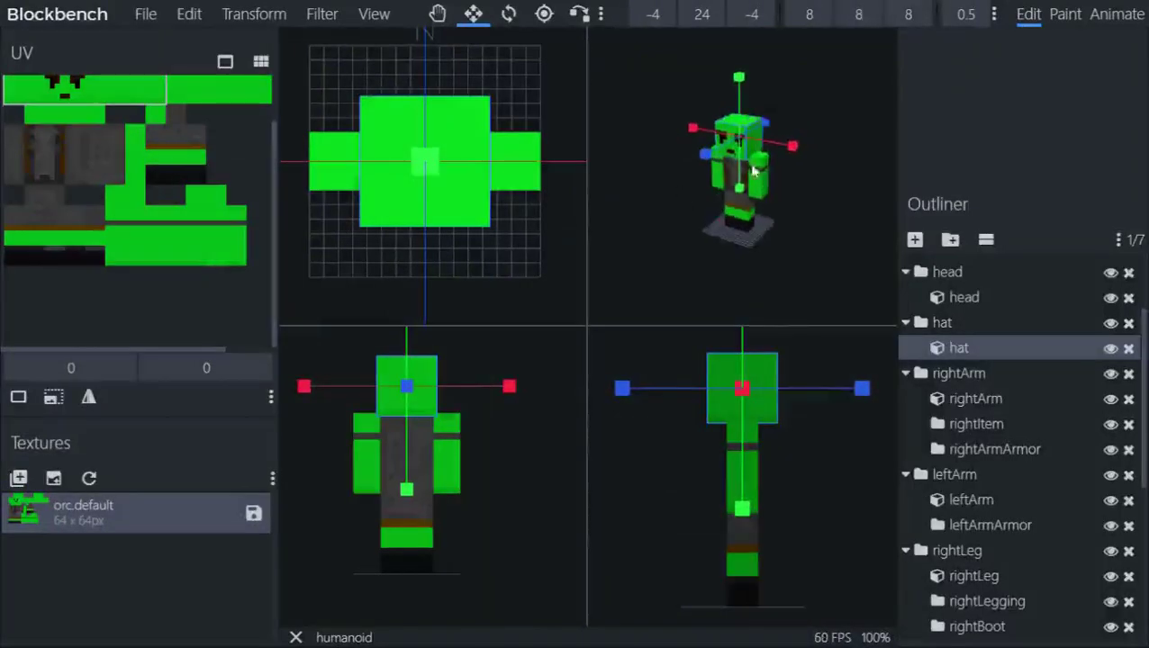
Step: Load the cardboard-figure background image into the perspective pane and face the model
{"action": "scroll", "coordinate": [765, 167], "scroll_direction": "up", "scroll_amount": 4}
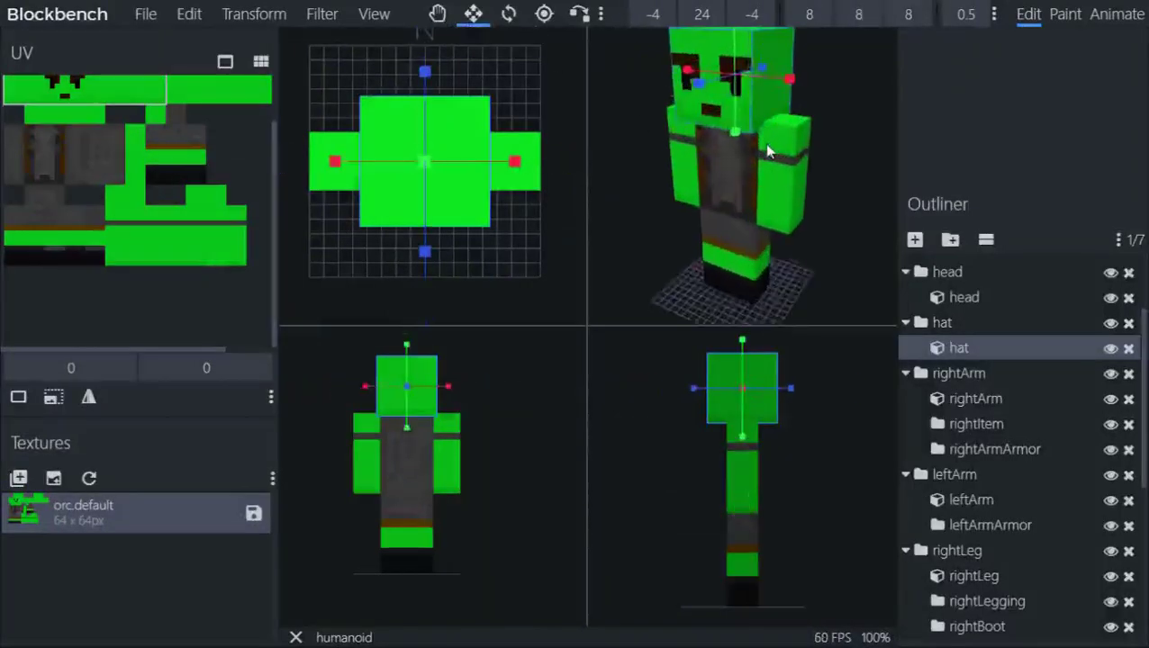
{"action": "scroll", "coordinate": [779, 153], "scroll_direction": "down", "scroll_amount": 3}
{"action": "right_click", "coordinate": [774, 128]}
{"action": "left_click", "coordinate": [826, 199]}
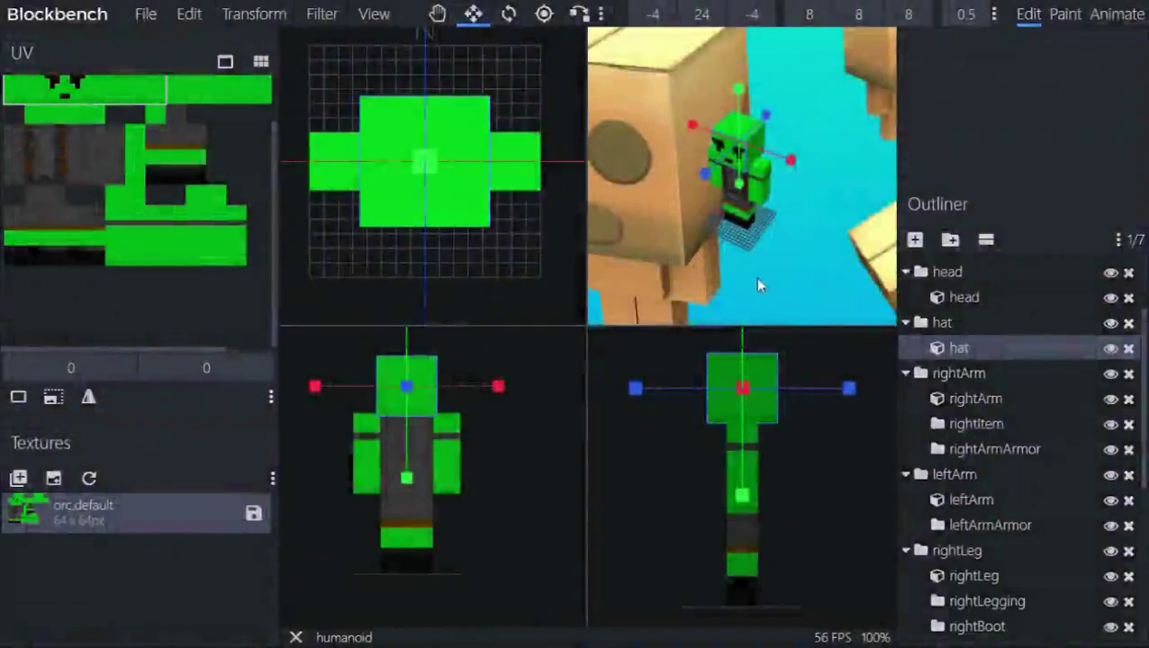
{"action": "left_click_drag", "start_coordinate": [740, 275], "coordinate": [670, 115]}
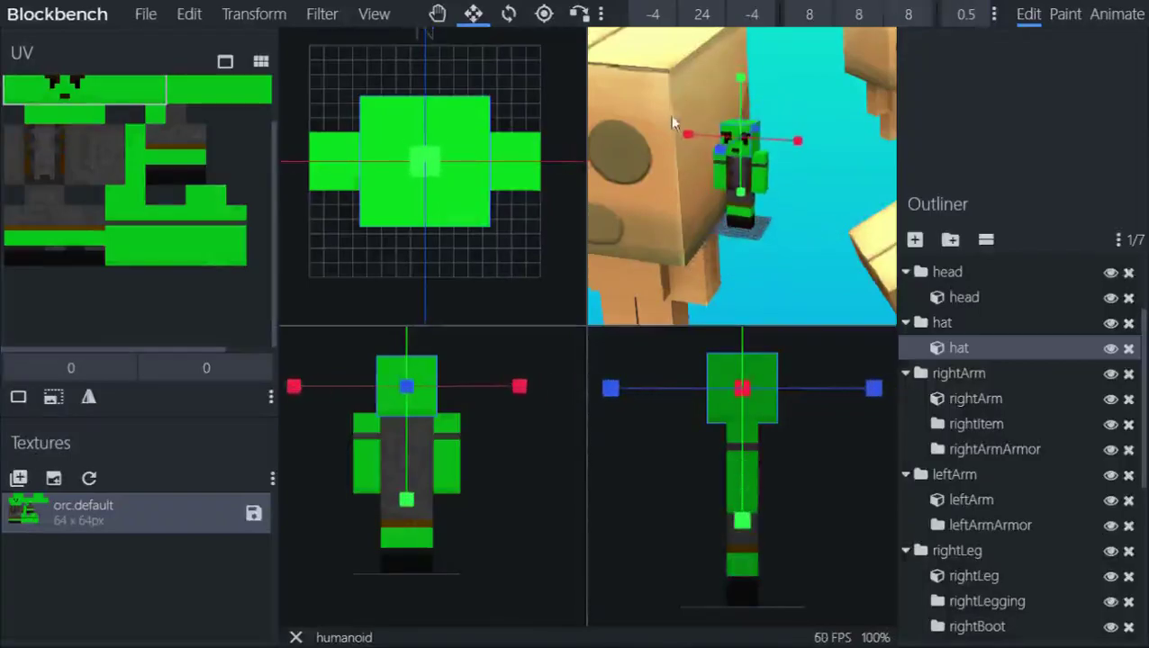
Step: Reposition the background image around the orc in the perspective view
{"action": "right_click", "coordinate": [668, 99]}
{"action": "mouse_move", "coordinate": [731, 141]}
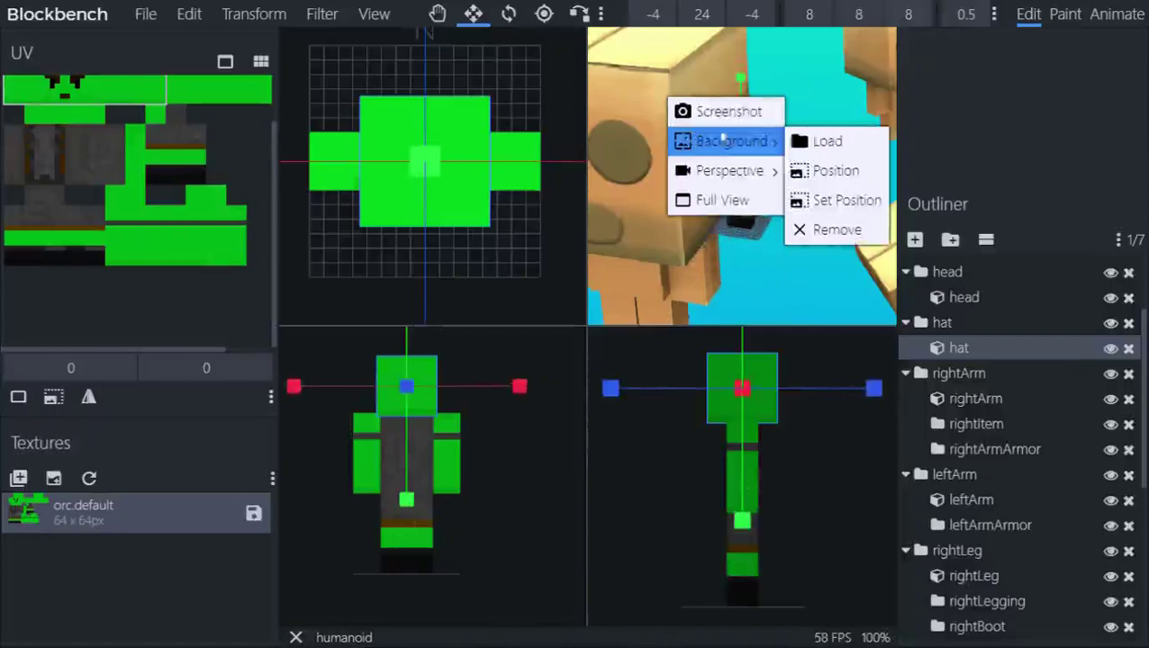
{"action": "left_click", "coordinate": [867, 171]}
{"action": "left_click", "coordinate": [603, 223]}
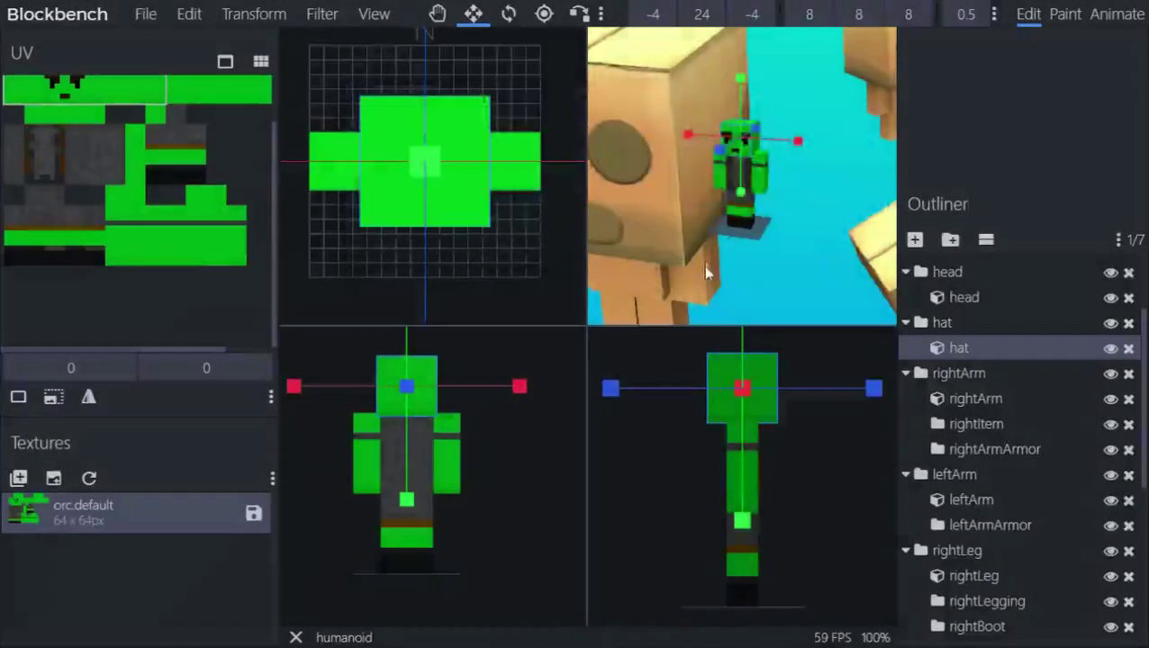
{"action": "left_click_drag", "start_coordinate": [656, 151], "coordinate": [477, 112]}
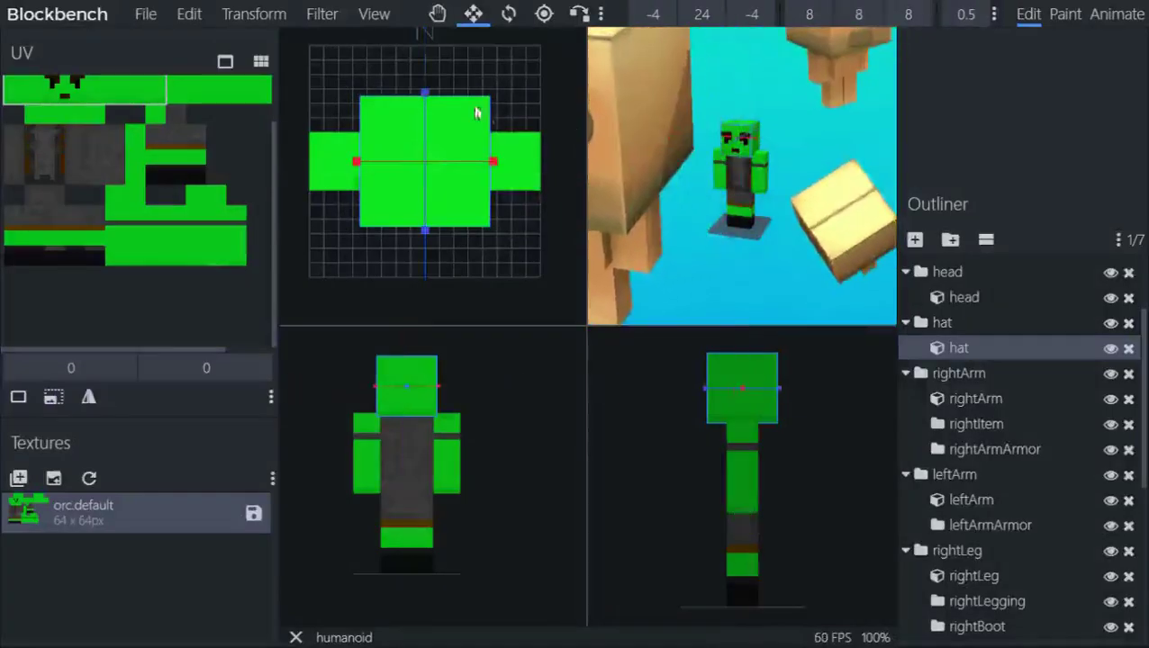
{"action": "right_click", "coordinate": [646, 112]}
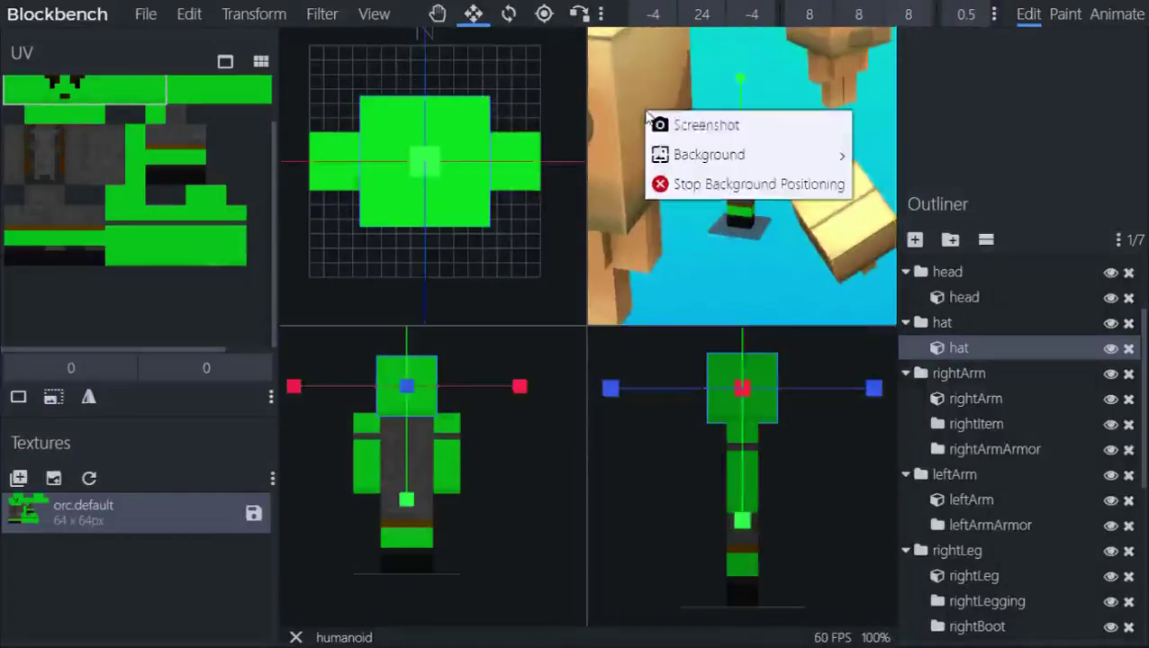
{"action": "left_click", "coordinate": [663, 185]}
Step: Expand the perspective view to fill the entire viewport
{"action": "right_click", "coordinate": [608, 167]}
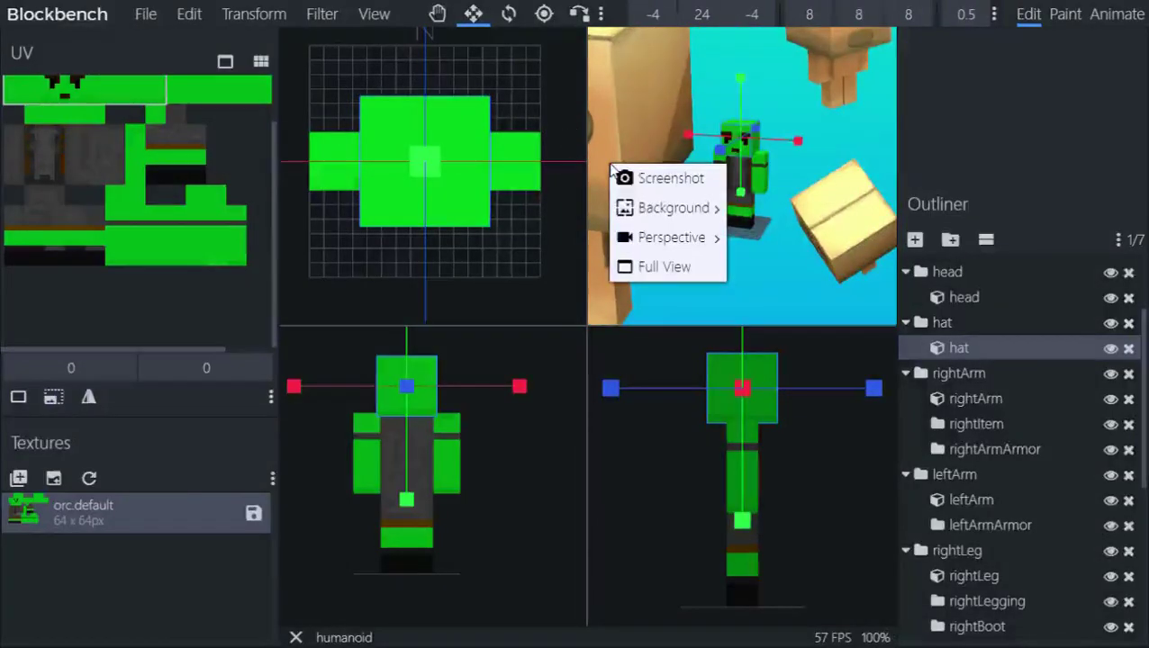
{"action": "left_click", "coordinate": [663, 266]}
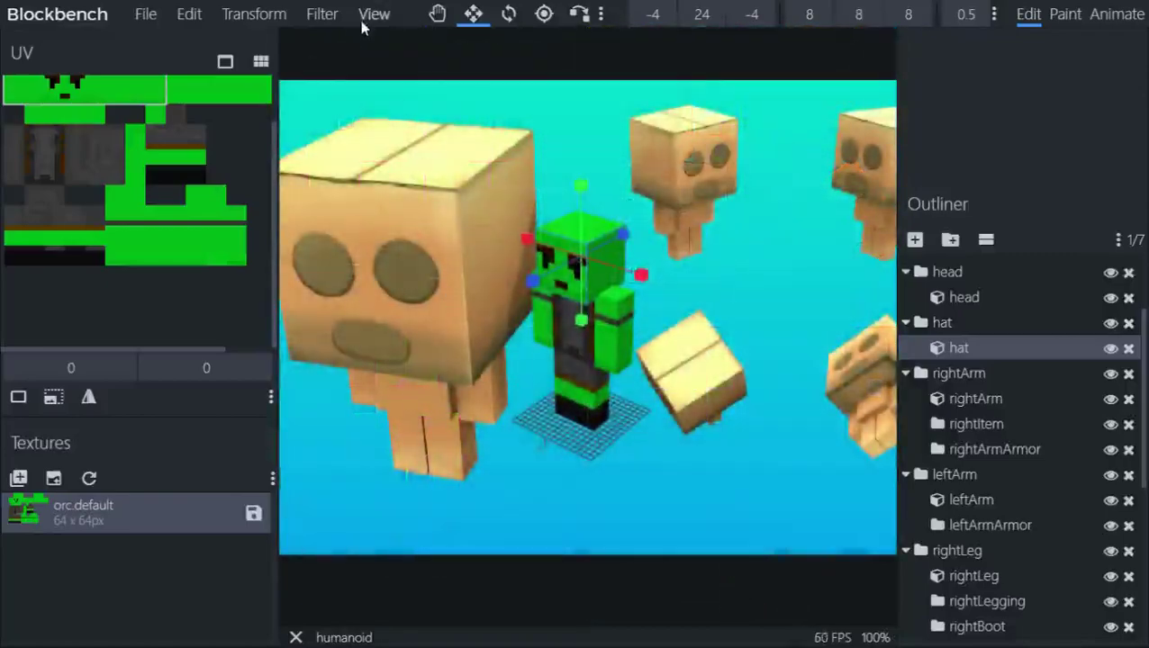
{"action": "left_click", "coordinate": [367, 18]}
{"action": "mouse_move", "coordinate": [423, 164]}
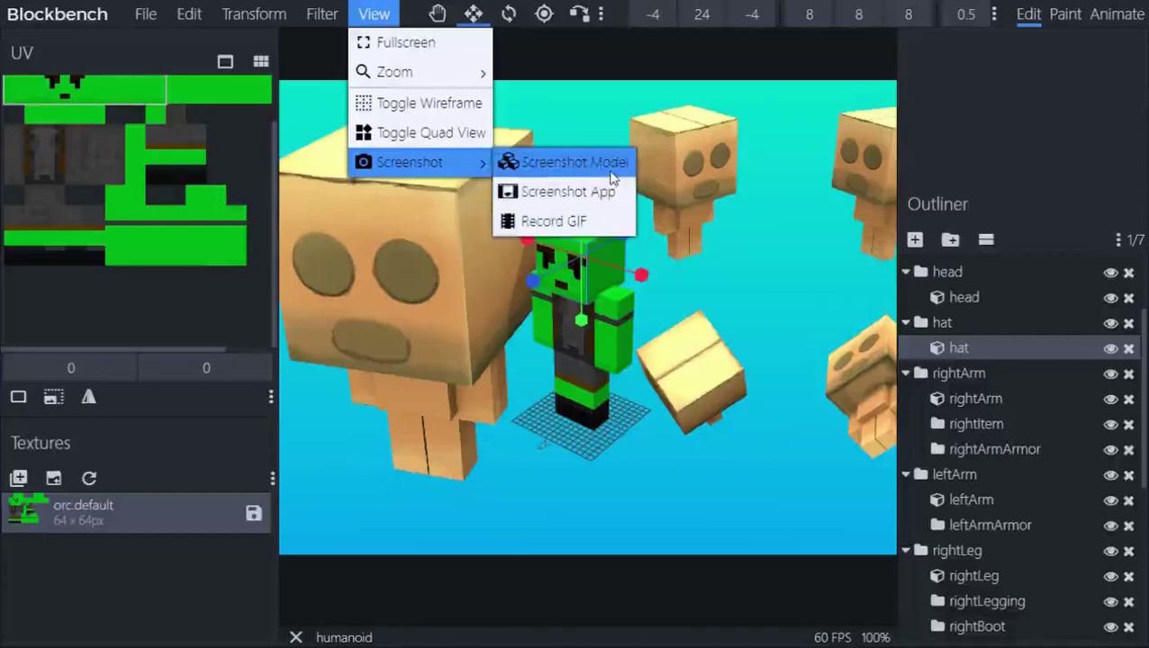
Step: Capture a Screenshot Model image of the orc, then cancel the save dialog
{"action": "left_click", "coordinate": [612, 173]}
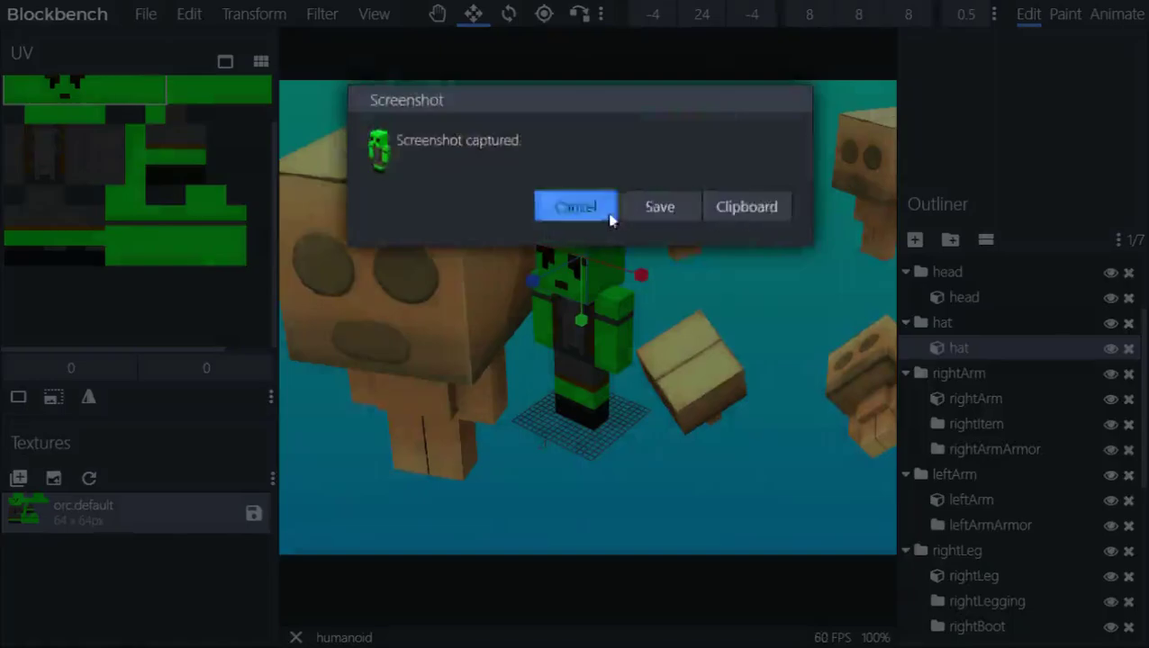
{"action": "left_click", "coordinate": [575, 207]}
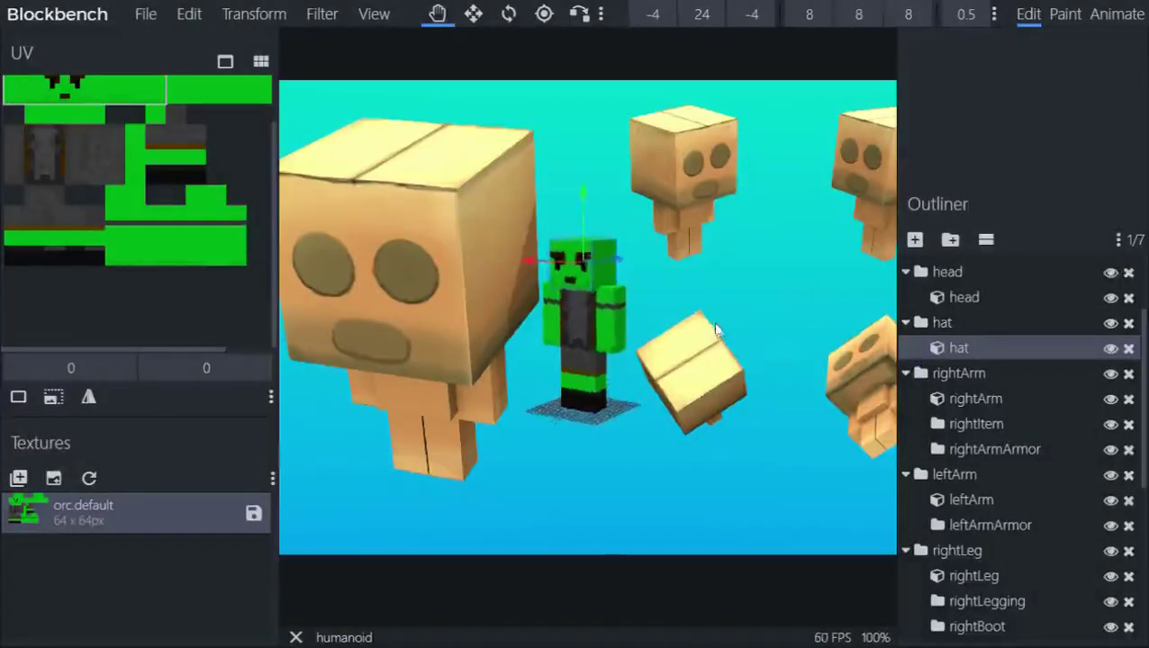